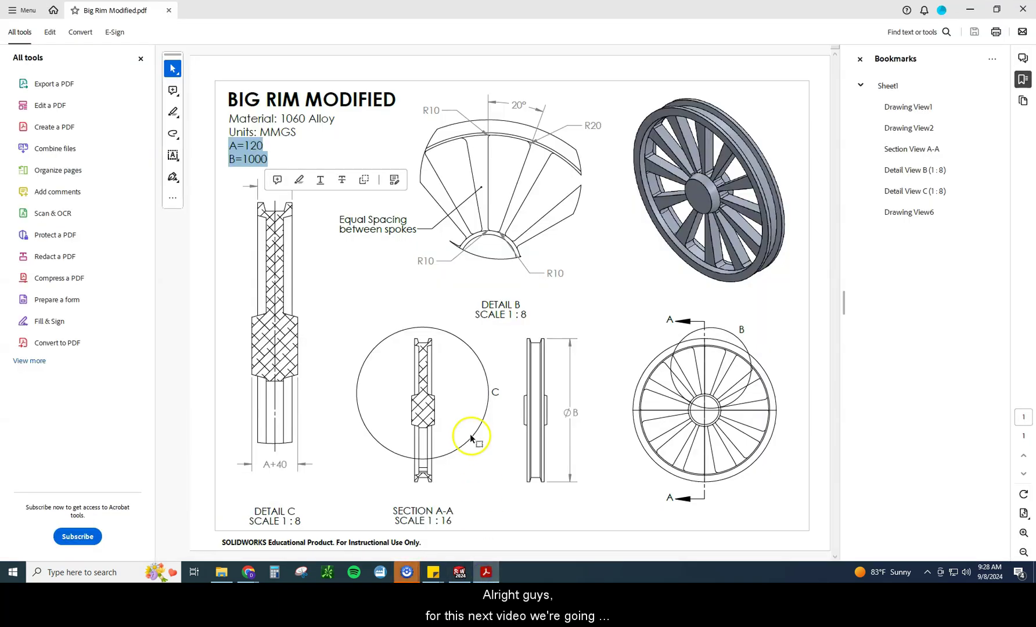
- Highlight A=120 and B=1000 in the drawing, then open the original Big Rim part
{"action": "left_click", "coordinate": [364, 318]}
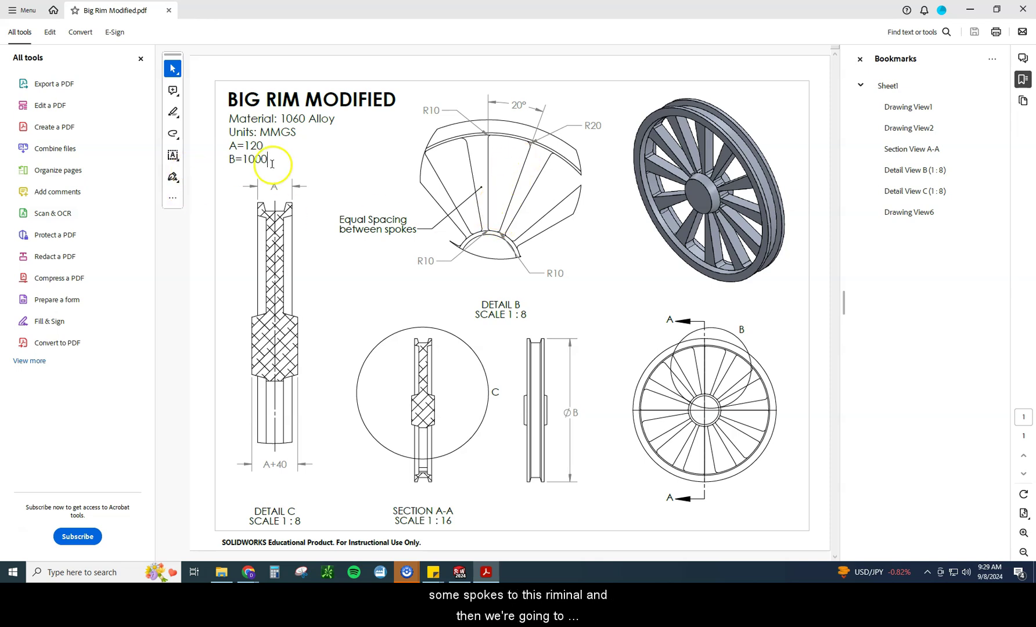
{"action": "left_click_drag", "start_coordinate": [268, 162], "coordinate": [225, 148]}
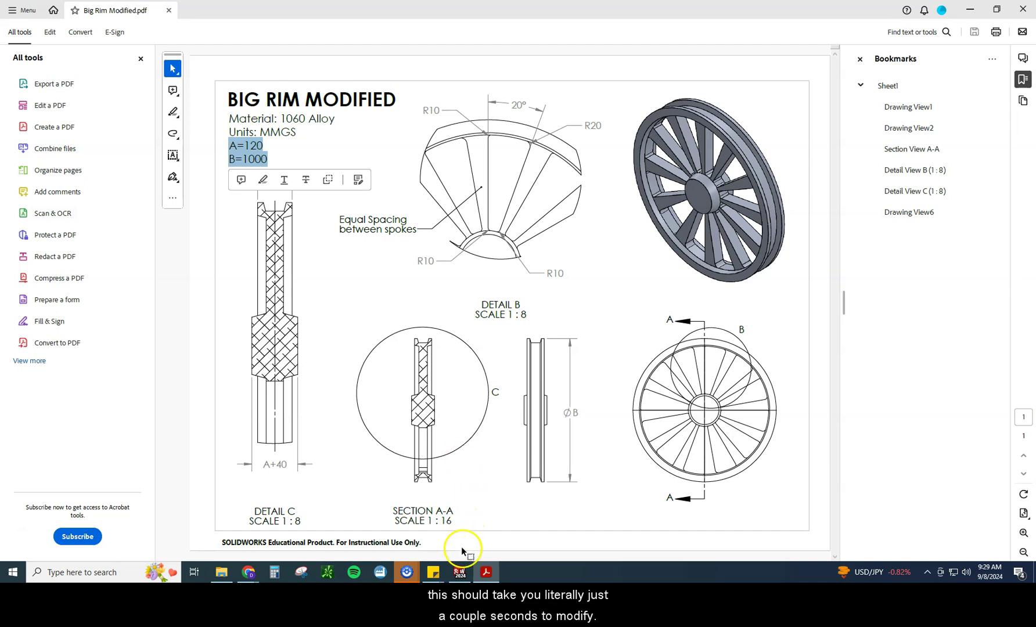
{"action": "mouse_move", "coordinate": [463, 576]}
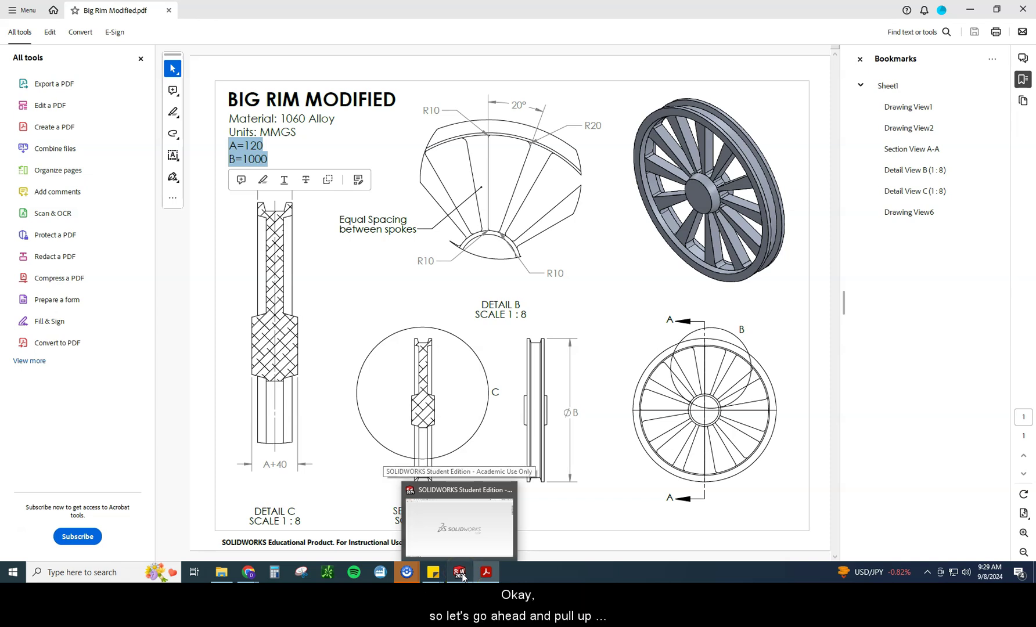
{"action": "left_click", "coordinate": [459, 523]}
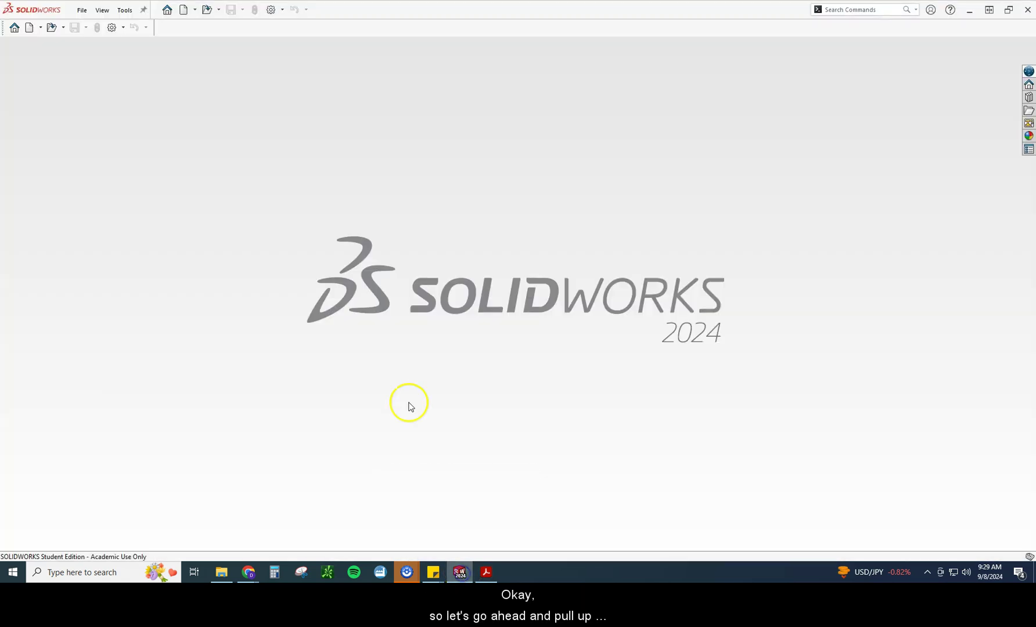
{"action": "left_click", "coordinate": [207, 16]}
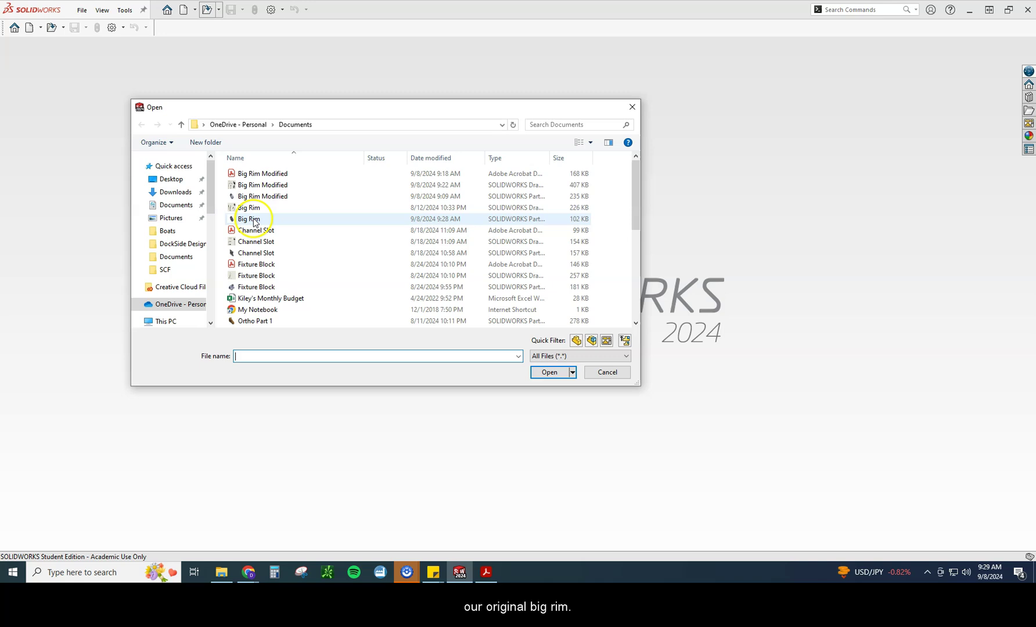
{"action": "double_click", "coordinate": [254, 221]}
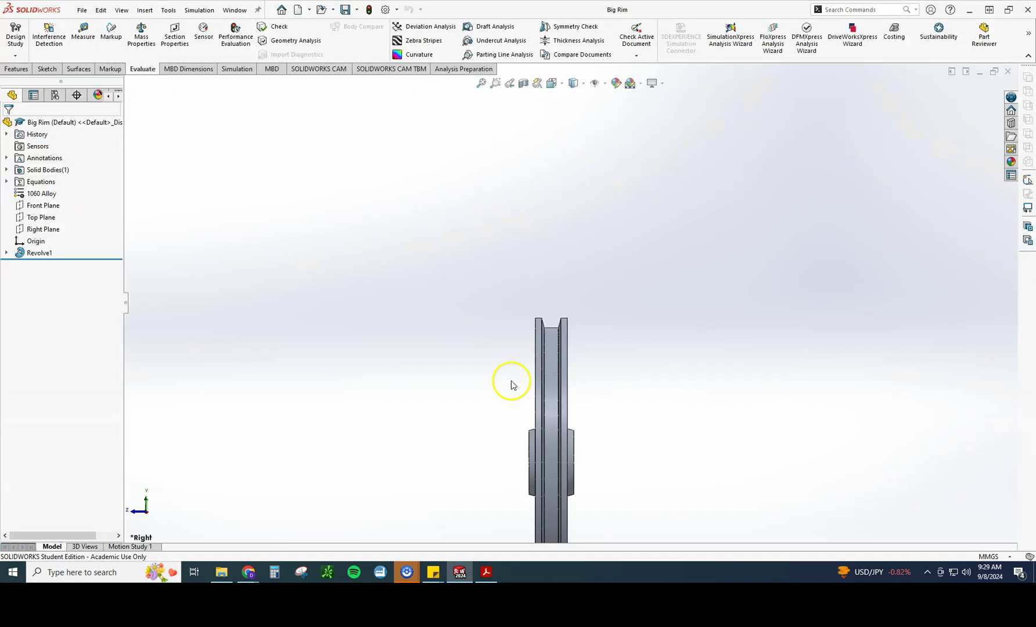
- Show Big Rim in isometric view and review its mass properties
{"action": "left_click", "coordinate": [552, 83]}
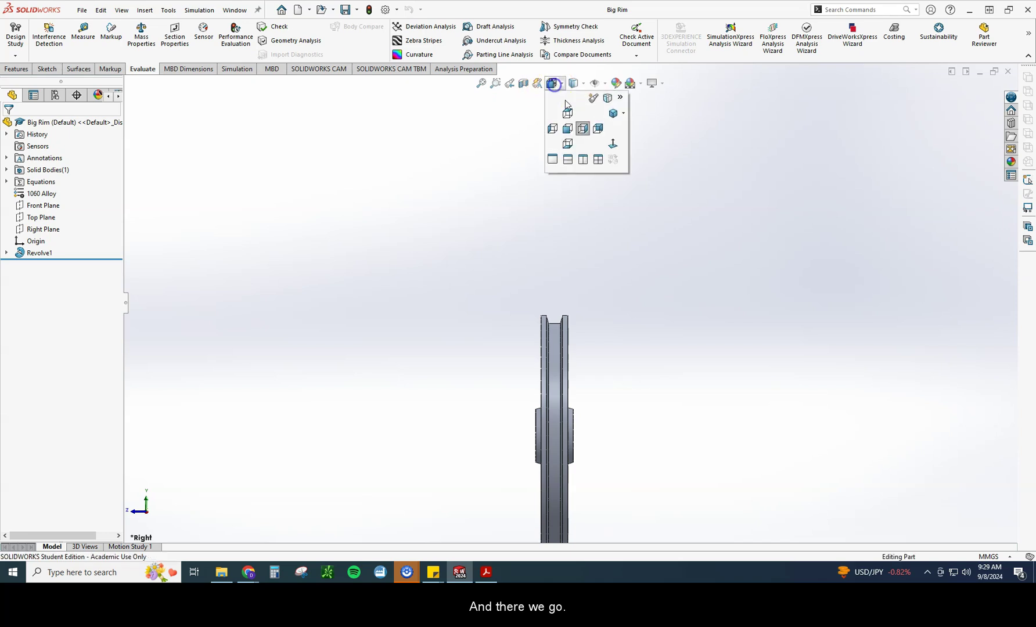
{"action": "left_click", "coordinate": [614, 114]}
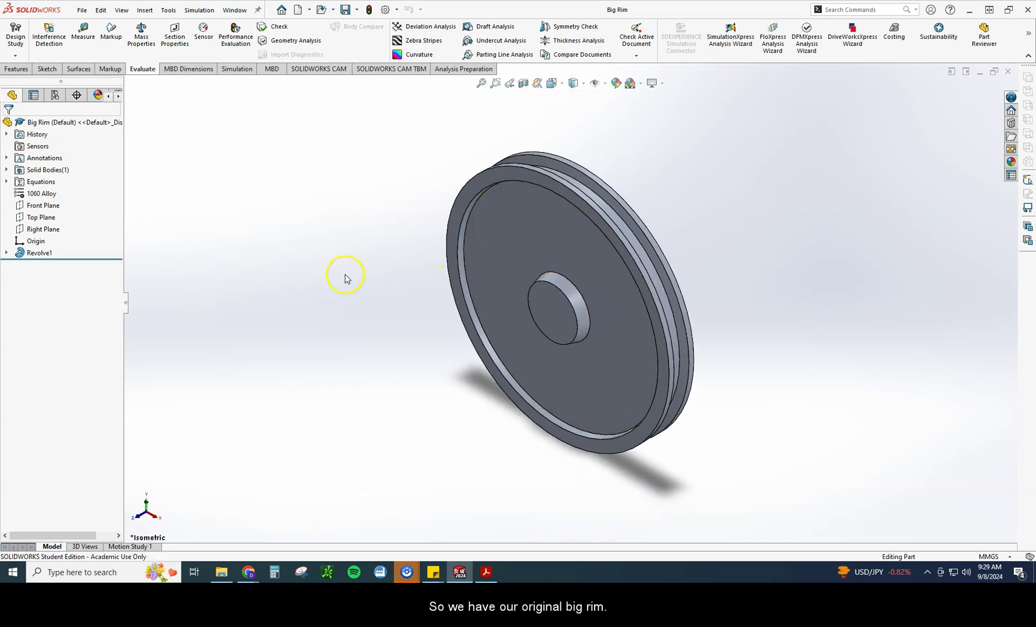
{"action": "left_click", "coordinate": [141, 35]}
{"action": "left_click", "coordinate": [499, 265]}
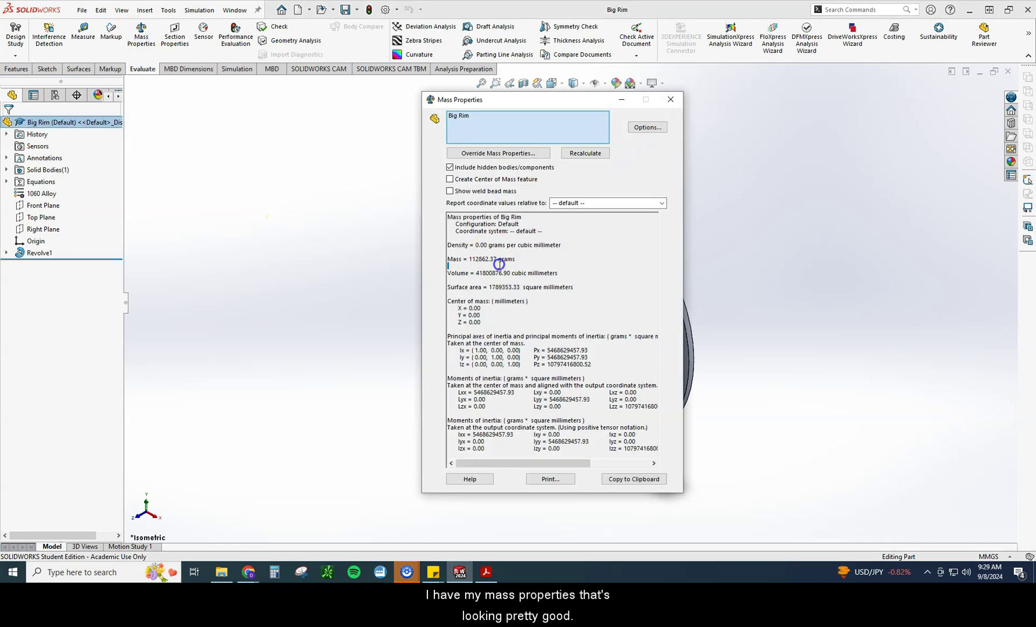
{"action": "left_click", "coordinate": [671, 99]}
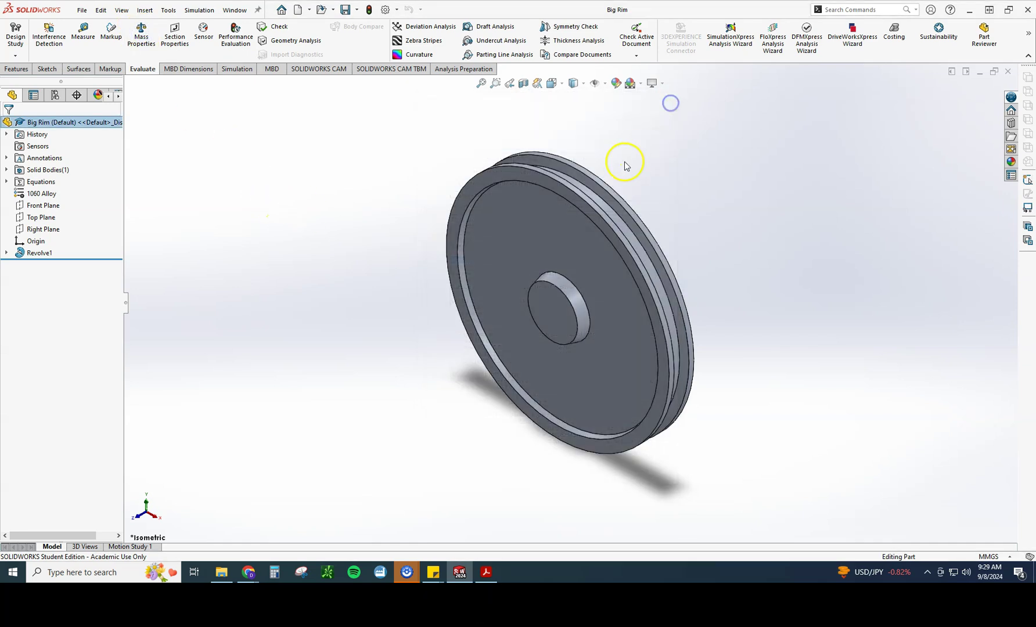
{"action": "left_click", "coordinate": [459, 573]}
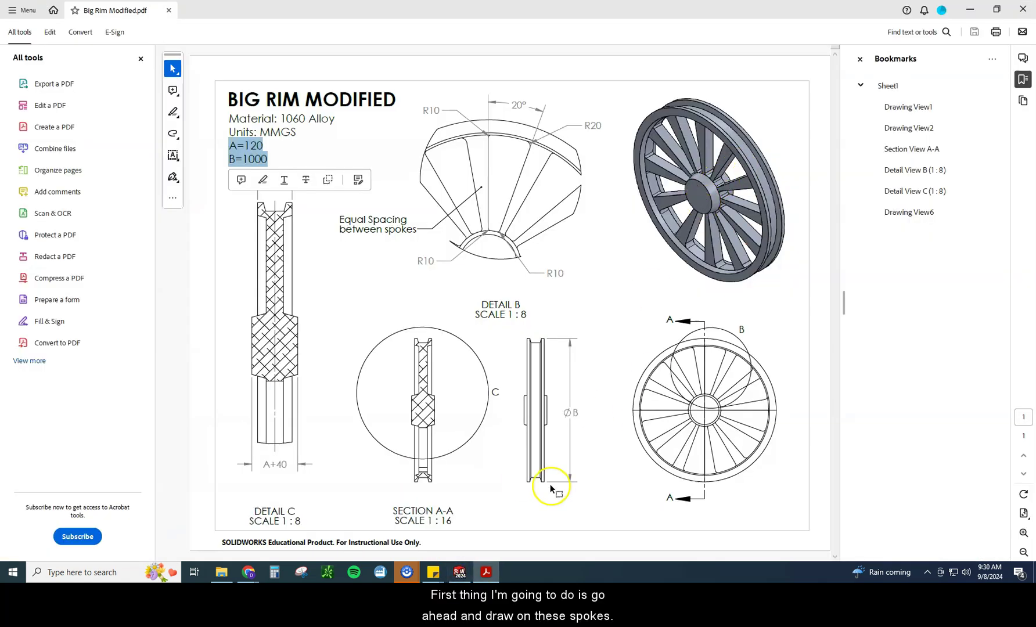
{"action": "left_click", "coordinate": [460, 572]}
- Sketch two origin-centred circles on the front face, reaching the hub edge and the rim's inner edge
{"action": "left_click", "coordinate": [502, 257]}
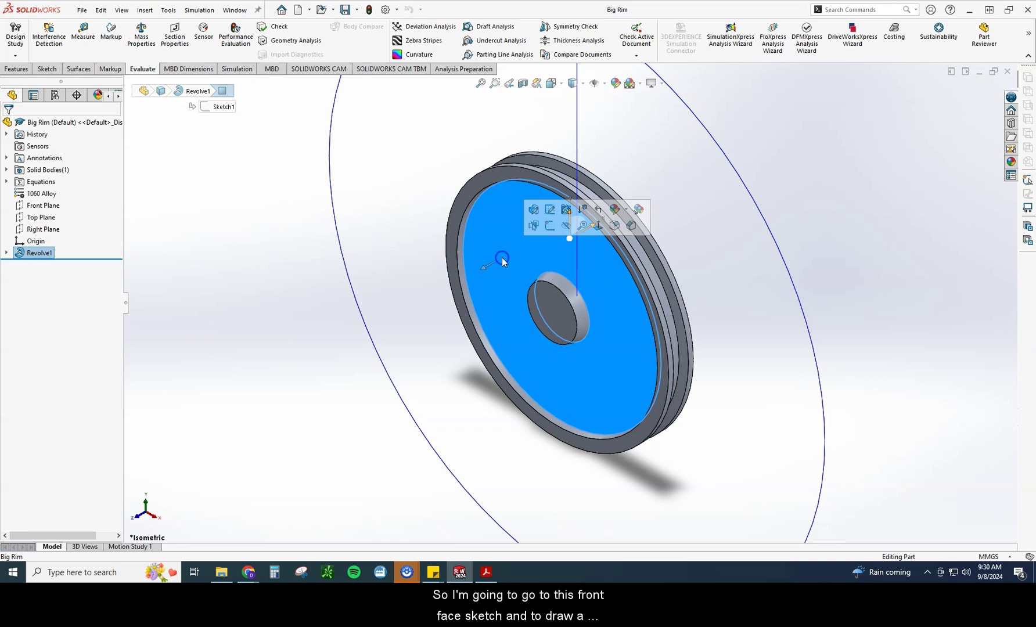
{"action": "left_click", "coordinate": [549, 229]}
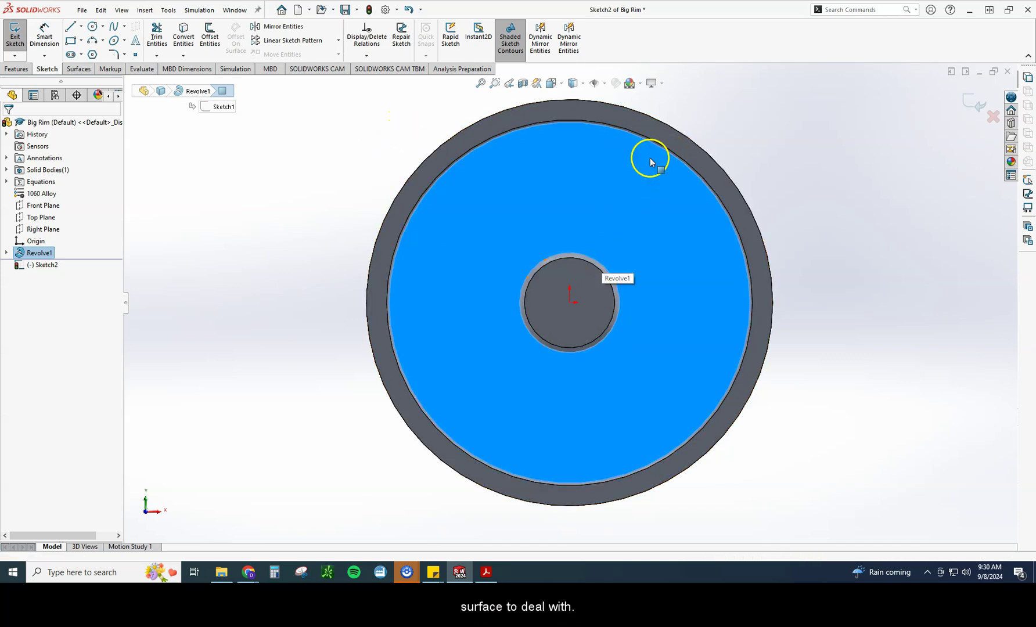
{"action": "left_click", "coordinate": [93, 27]}
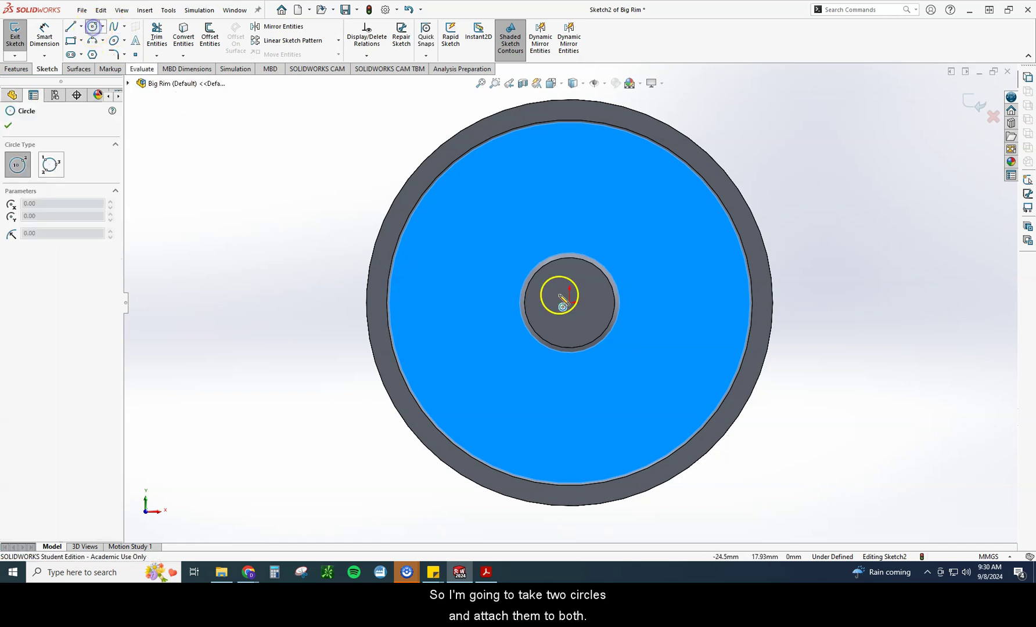
{"action": "left_click", "coordinate": [571, 301]}
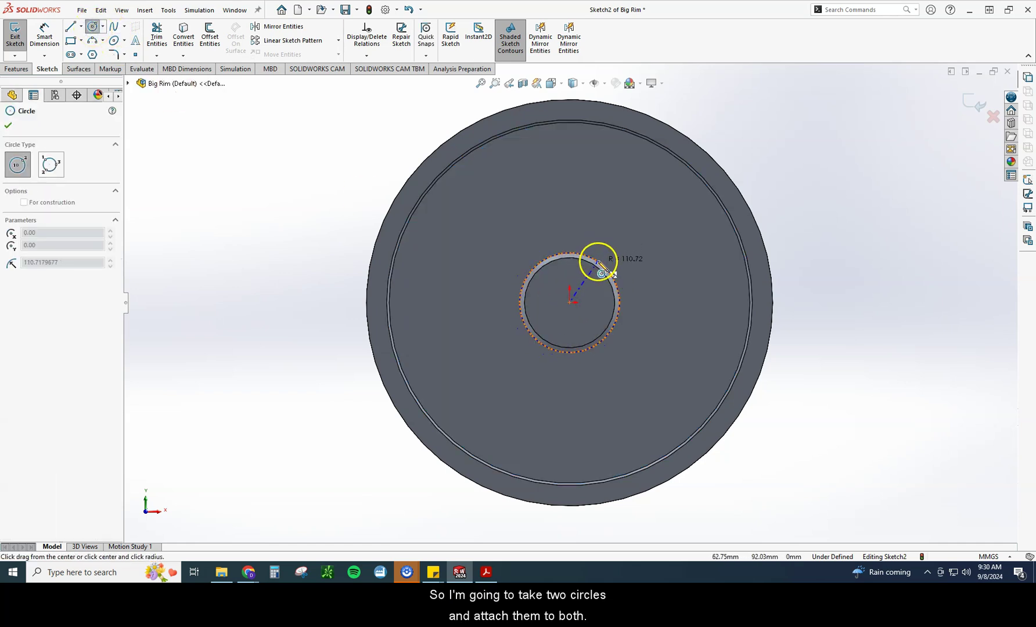
{"action": "left_click", "coordinate": [605, 268]}
{"action": "left_click", "coordinate": [571, 303]}
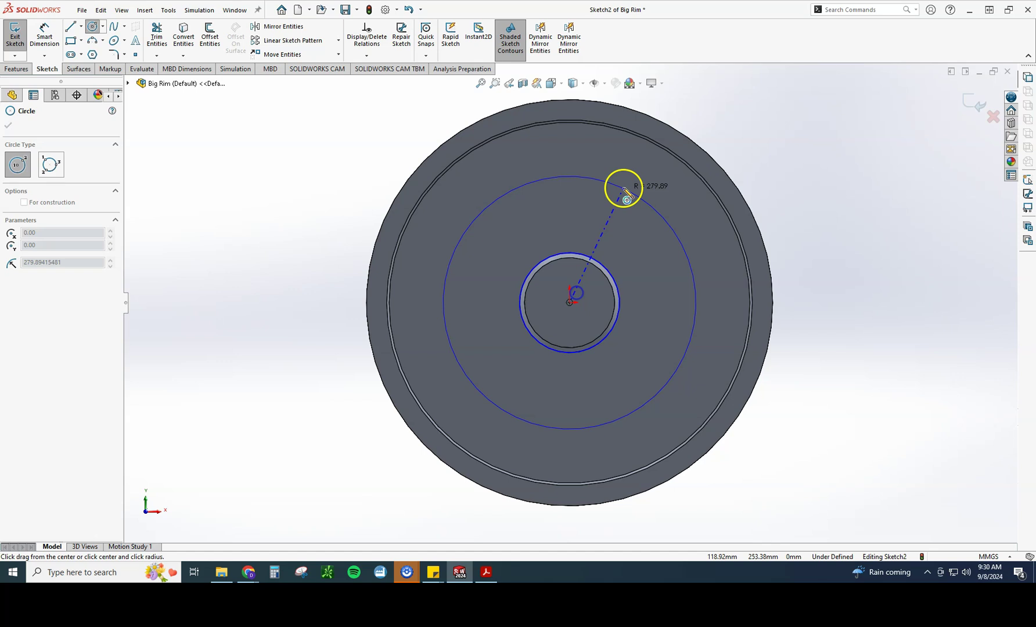
{"action": "left_click", "coordinate": [651, 142]}
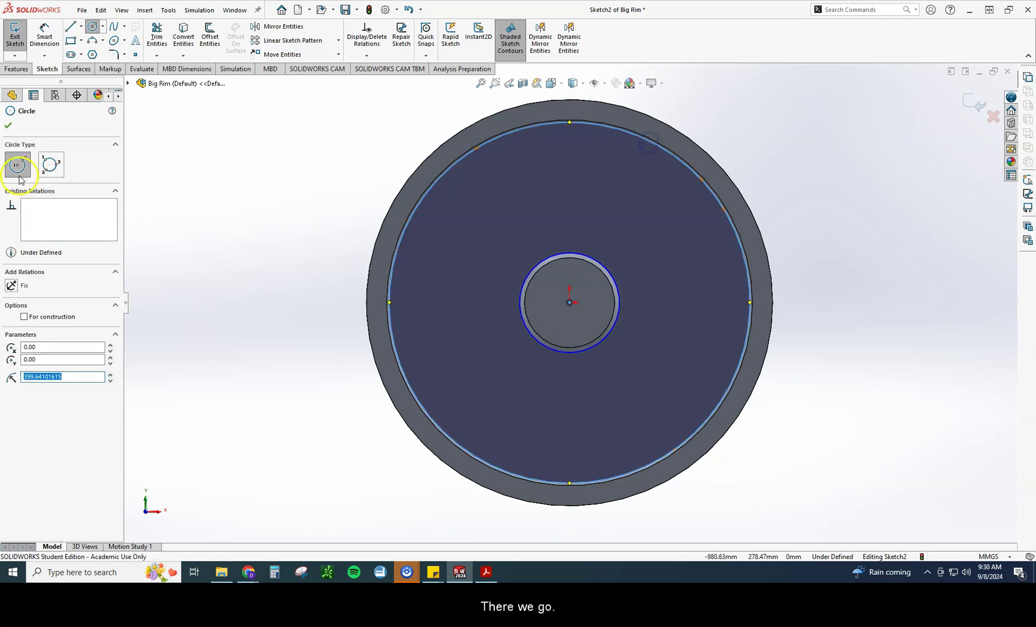
{"action": "left_click", "coordinate": [8, 125]}
- Make the inner sketch circle coradial with the hub edge
{"action": "left_click", "coordinate": [181, 207]}
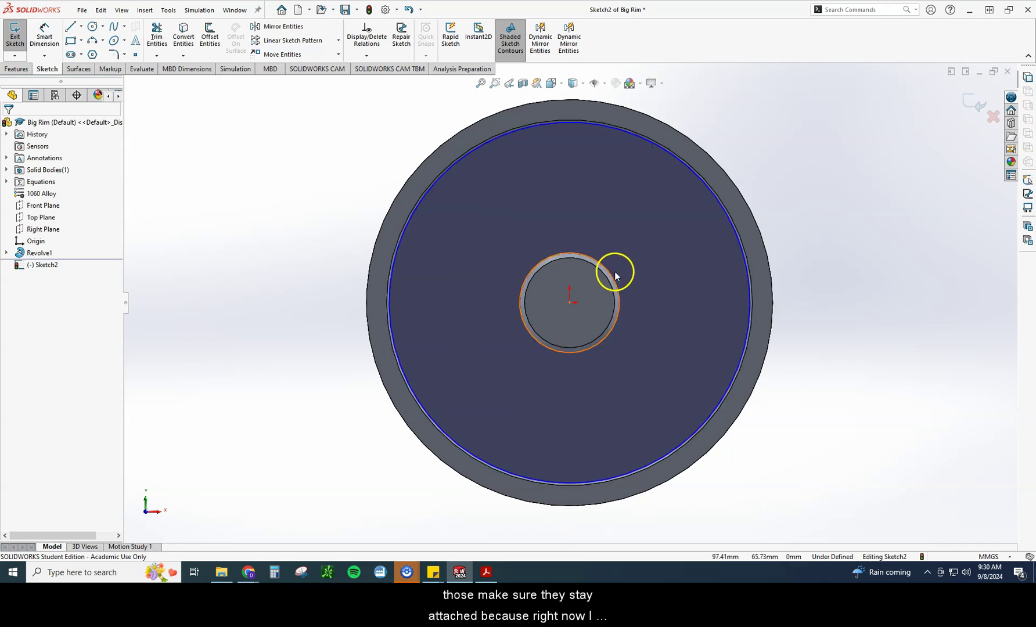
{"action": "mouse_move", "coordinate": [614, 278]}
{"action": "left_mouse_down"}
{"action": "mouse_move", "coordinate": [631, 261]}
{"action": "mouse_move", "coordinate": [613, 275]}
{"action": "mouse_move", "coordinate": [611, 261]}
{"action": "left_mouse_up"}
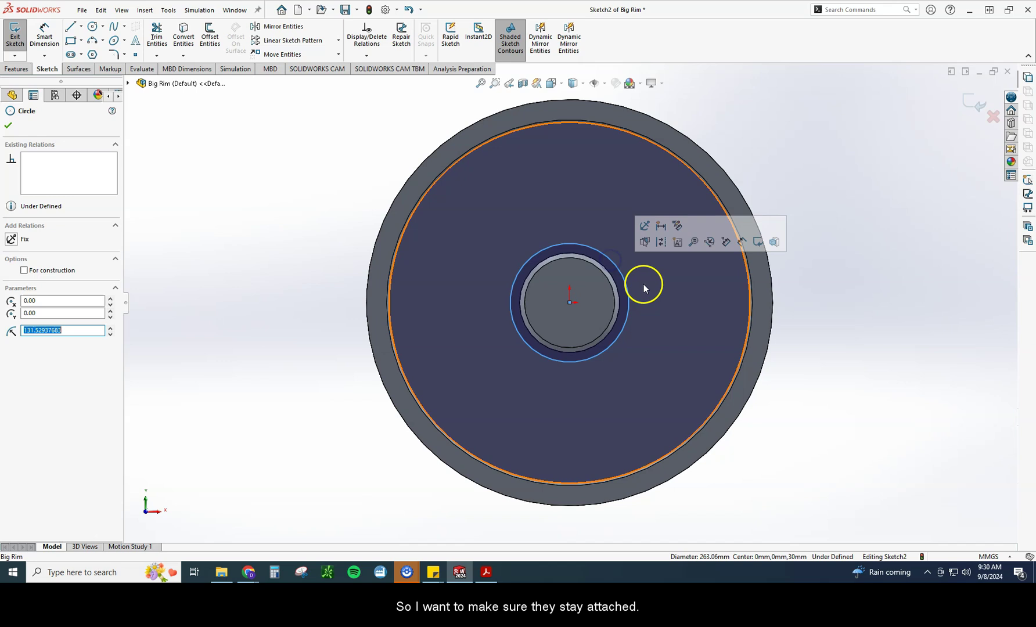
{"action": "left_click", "coordinate": [820, 335]}
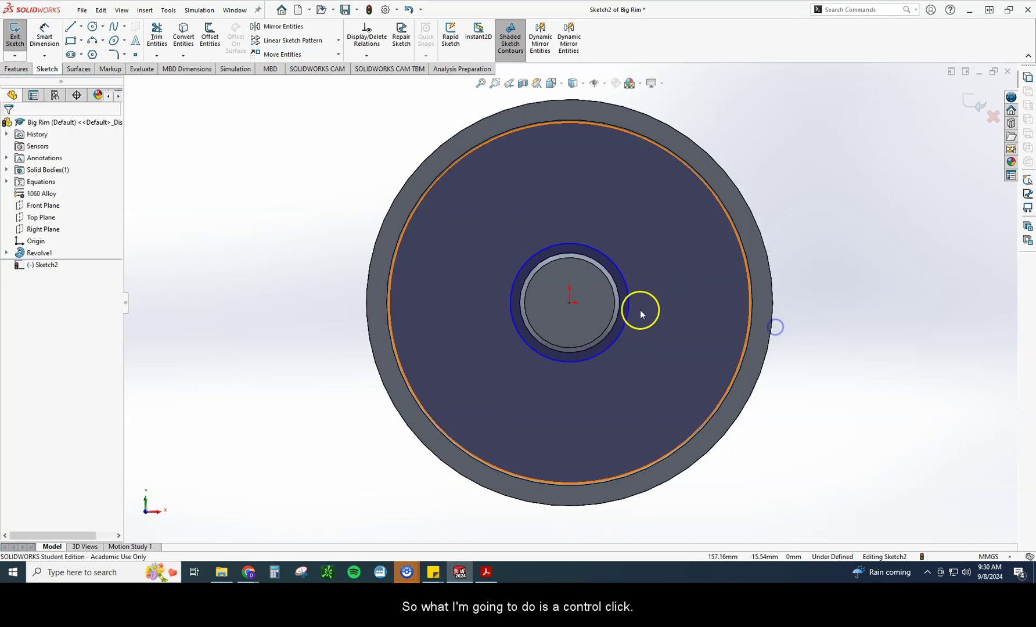
{"action": "left_click", "coordinate": [630, 309]}
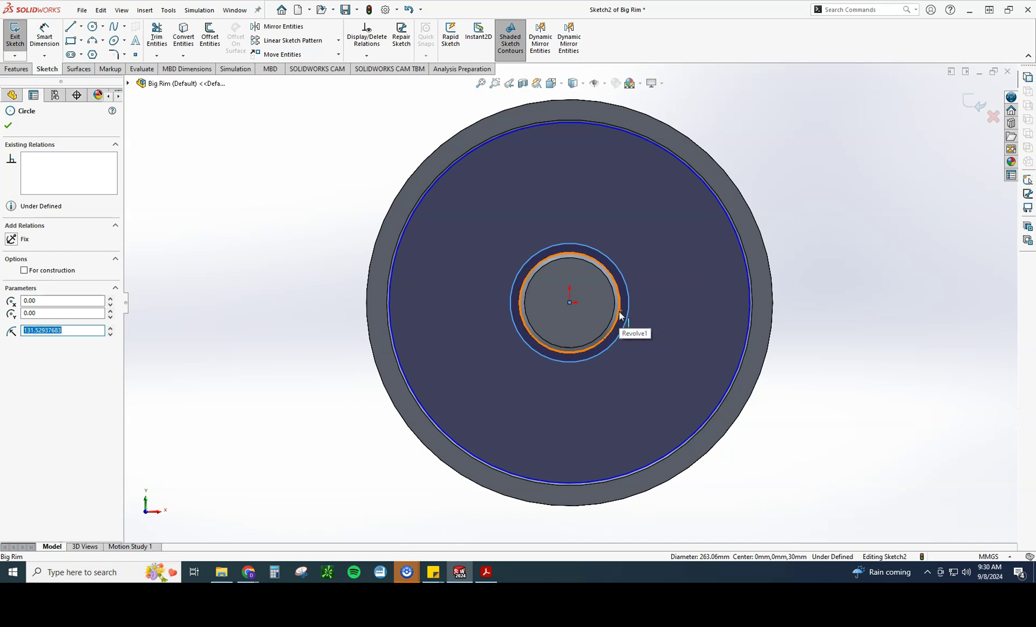
{"action": "left_click", "coordinate": [619, 314], "text": "ctrl"}
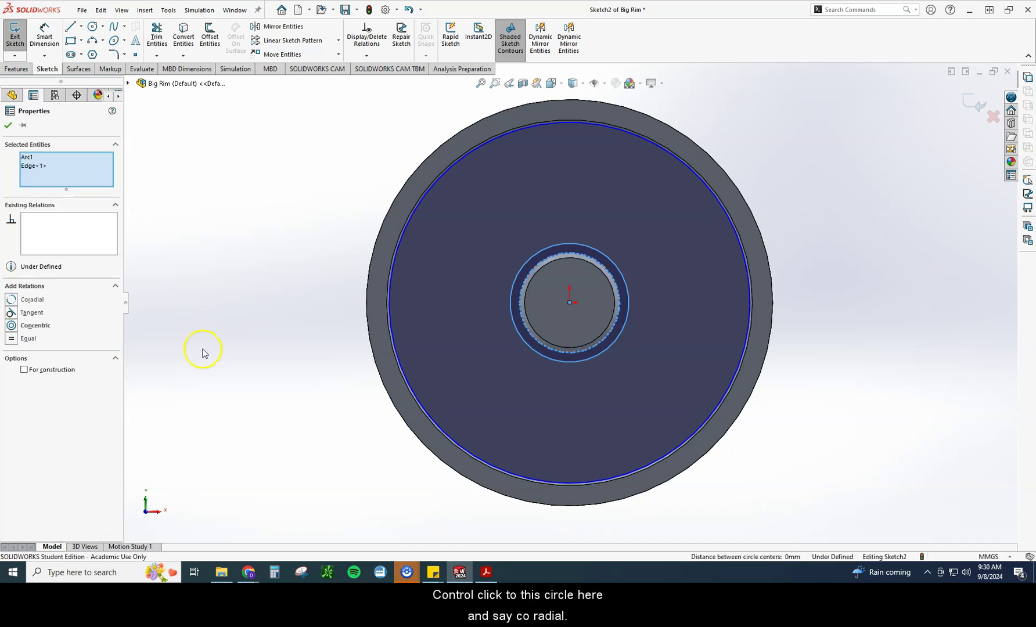
{"action": "left_click", "coordinate": [11, 300]}
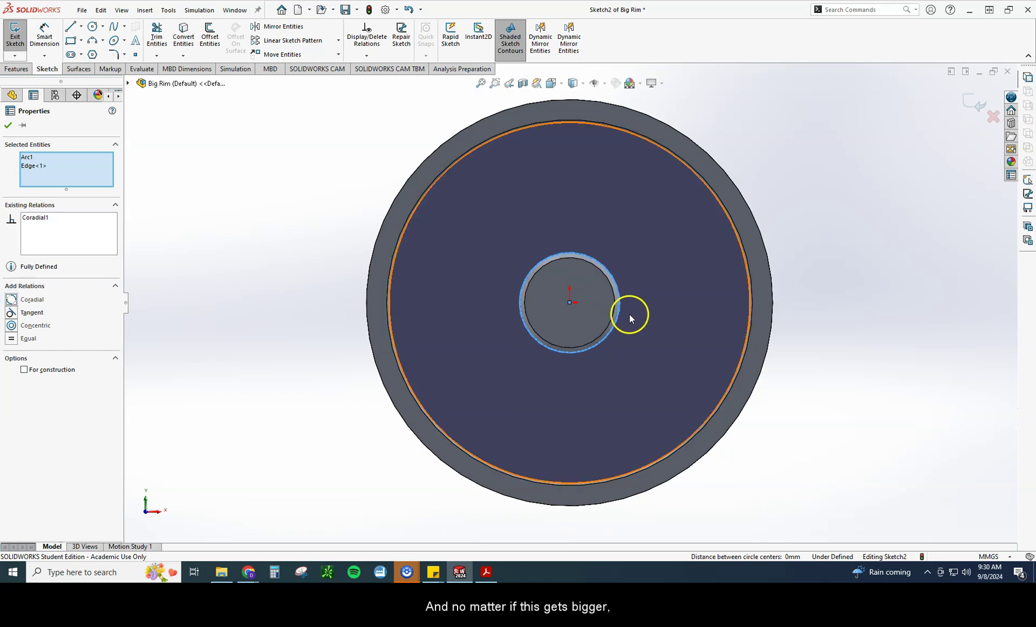
{"action": "left_click", "coordinate": [820, 314]}
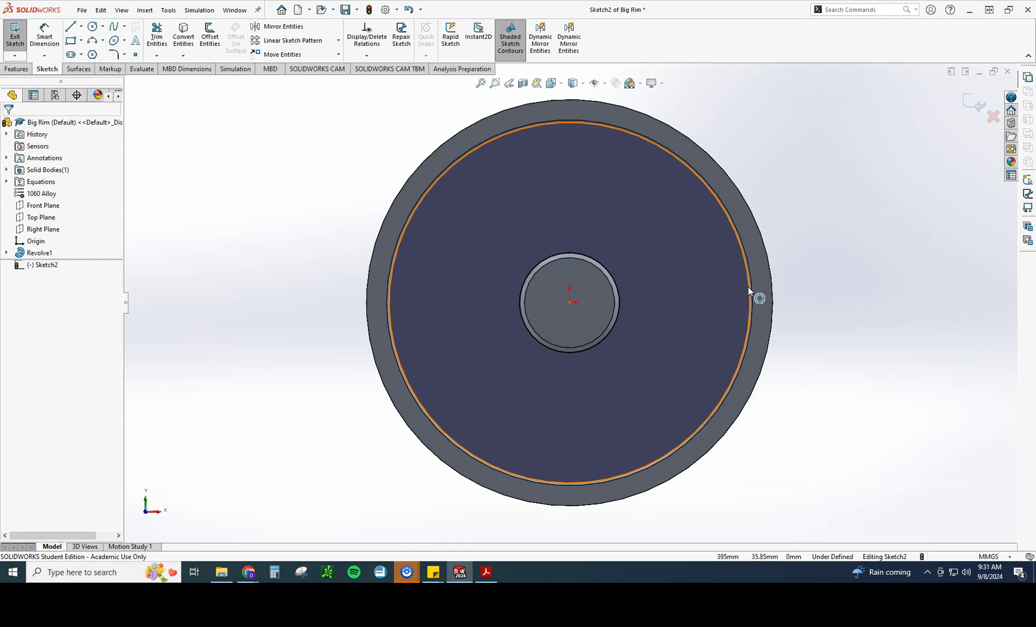
- Add a Coradial relation between the outer sketch circle and the rim's inner edge, fully defining Sketch2
{"action": "mouse_move", "coordinate": [745, 274]}
{"action": "left_mouse_down"}
{"action": "mouse_move", "coordinate": [744, 257]}
{"action": "mouse_move", "coordinate": [708, 263]}
{"action": "mouse_move", "coordinate": [740, 255]}
{"action": "mouse_move", "coordinate": [724, 258]}
{"action": "left_mouse_up"}
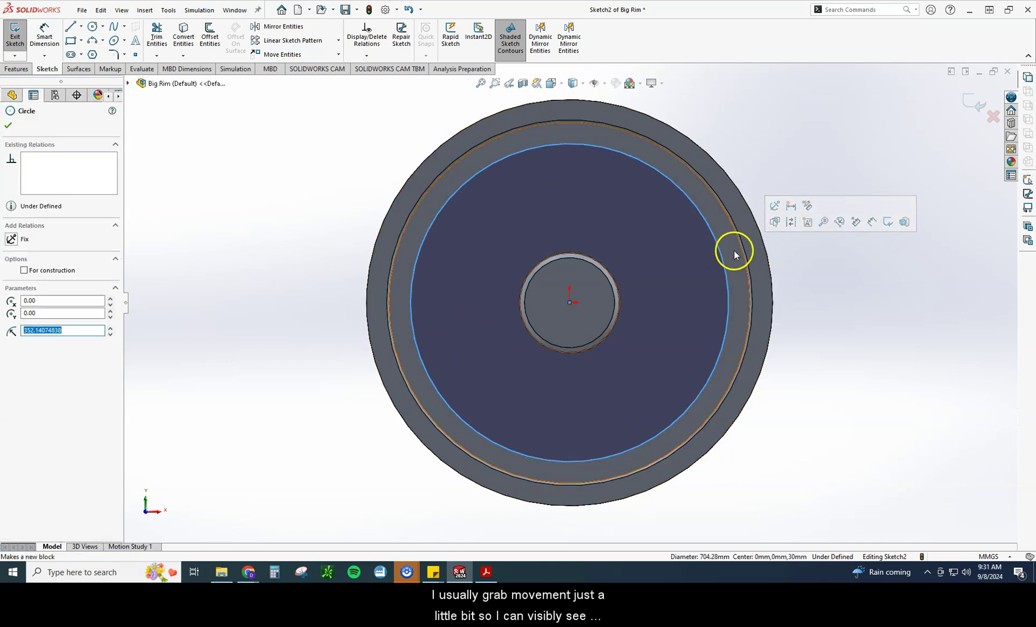
{"action": "left_click", "coordinate": [835, 282]}
{"action": "left_click", "coordinate": [728, 281]}
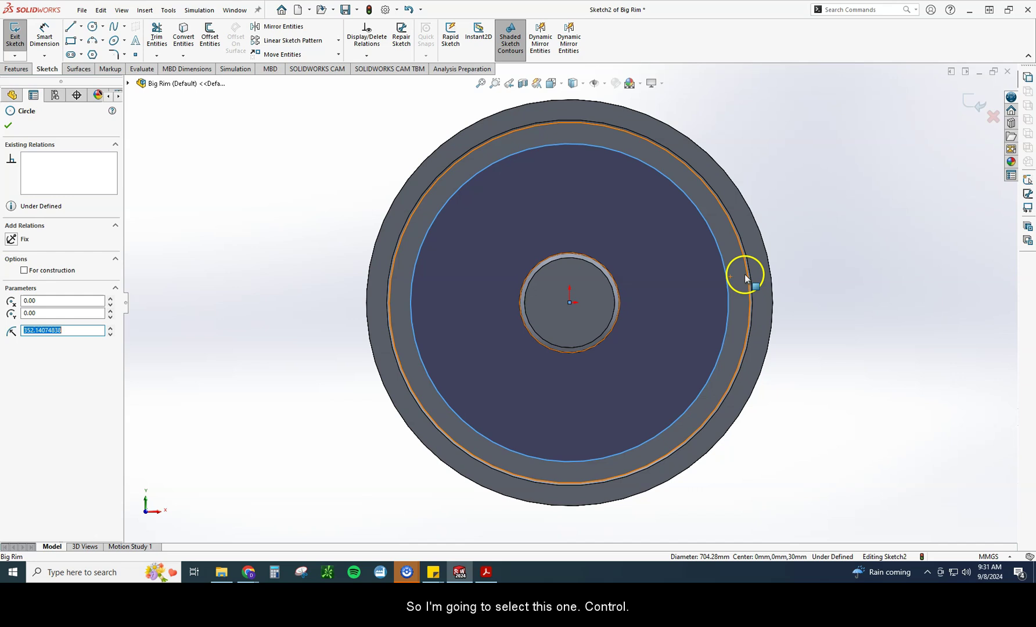
{"action": "left_click", "coordinate": [747, 276], "text": "ctrl"}
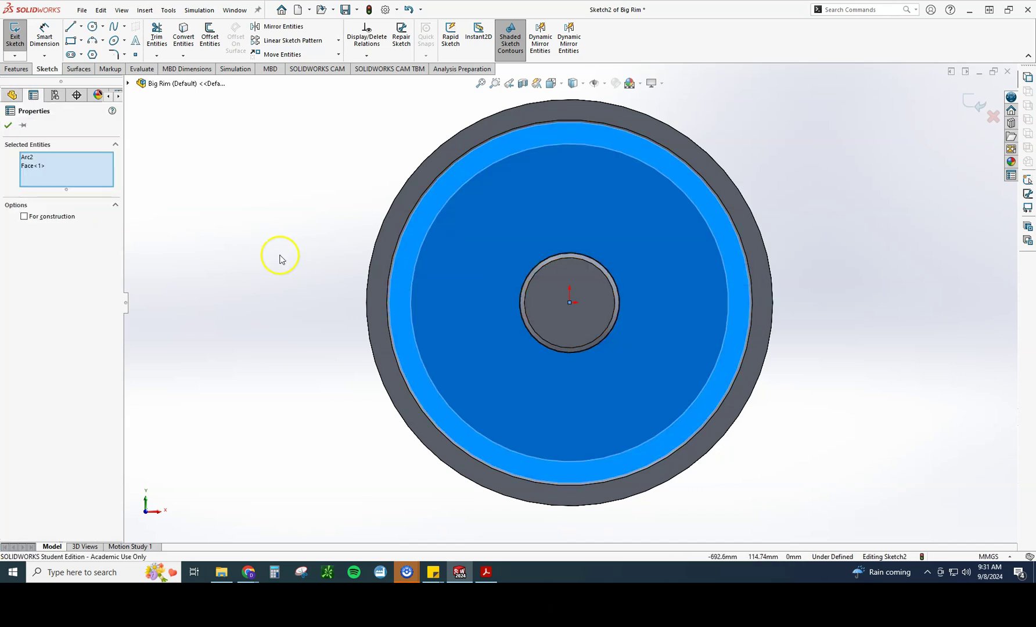
{"action": "left_click", "coordinate": [849, 280]}
{"action": "left_click", "coordinate": [746, 275]}
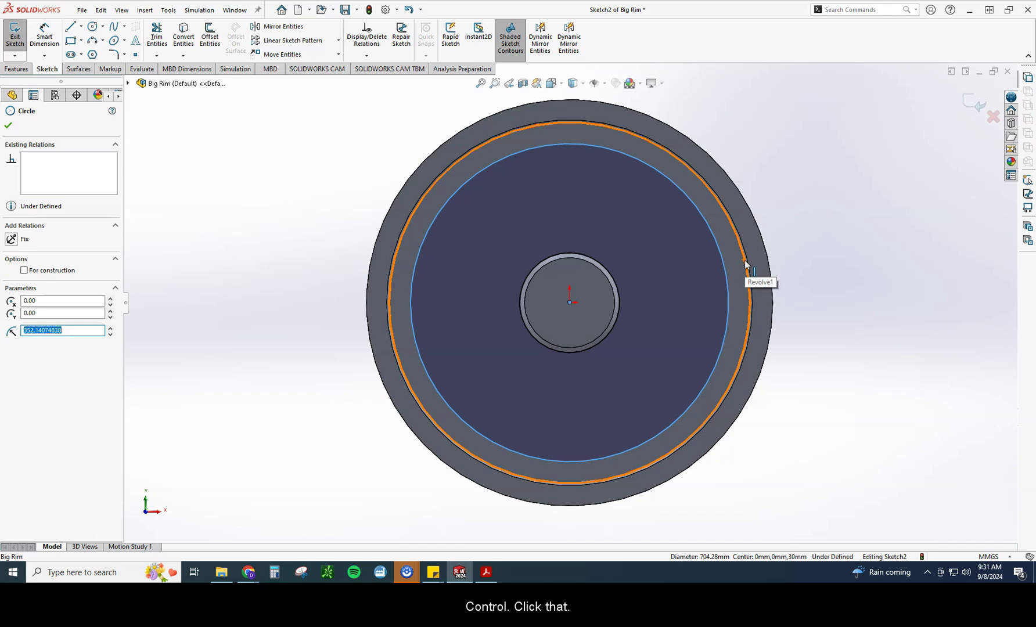
{"action": "left_click", "coordinate": [746, 265], "text": "ctrl"}
{"action": "left_click", "coordinate": [11, 300]}
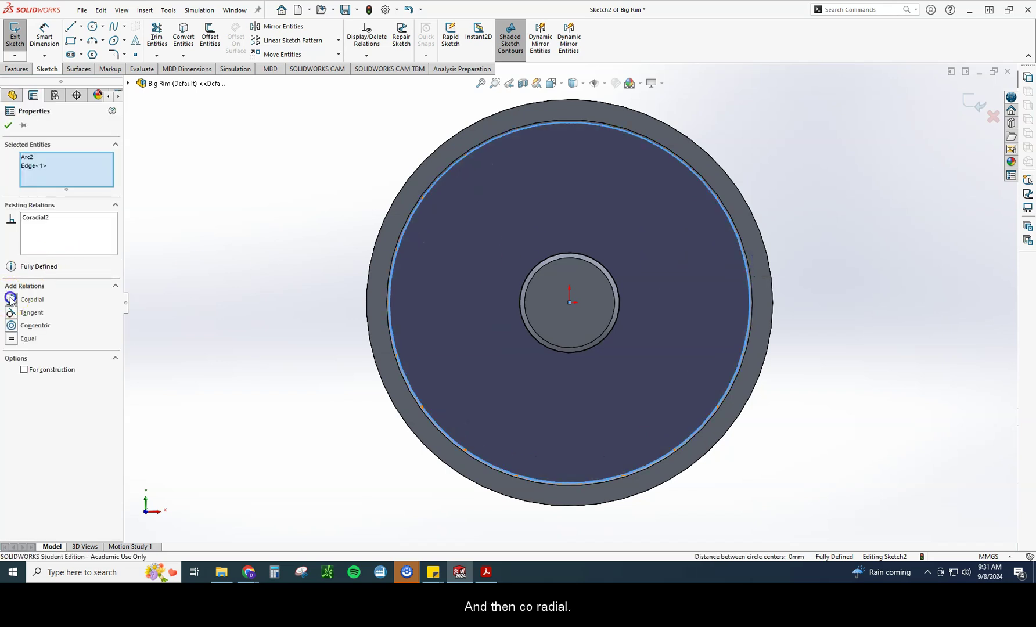
{"action": "left_click", "coordinate": [7, 125]}
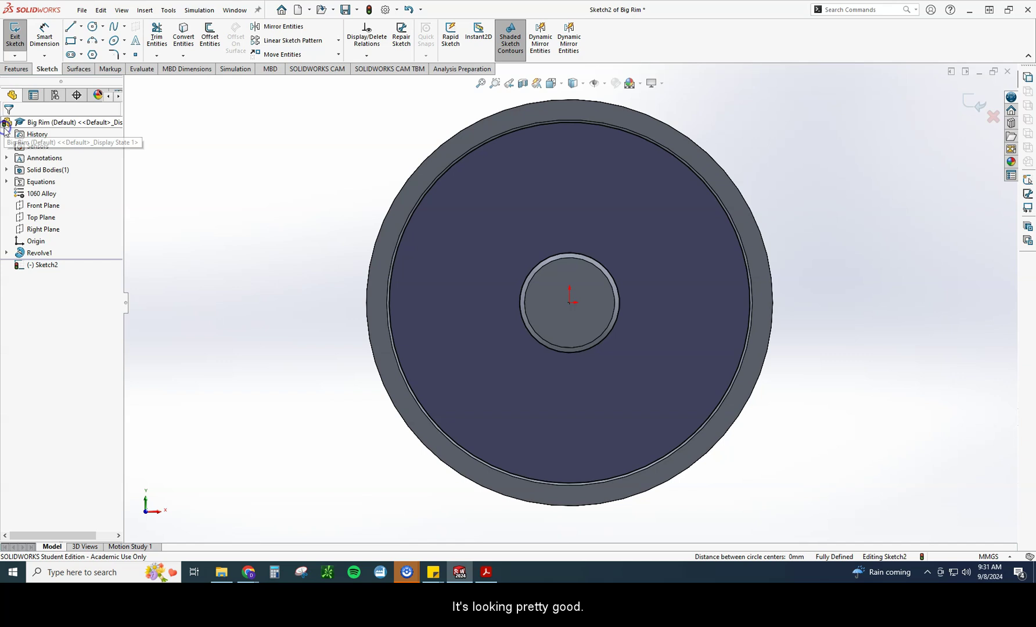
- Draw a vertical line and an angled line from the origin to the inner circle
{"action": "left_click", "coordinate": [72, 30]}
{"action": "left_click", "coordinate": [486, 573]}
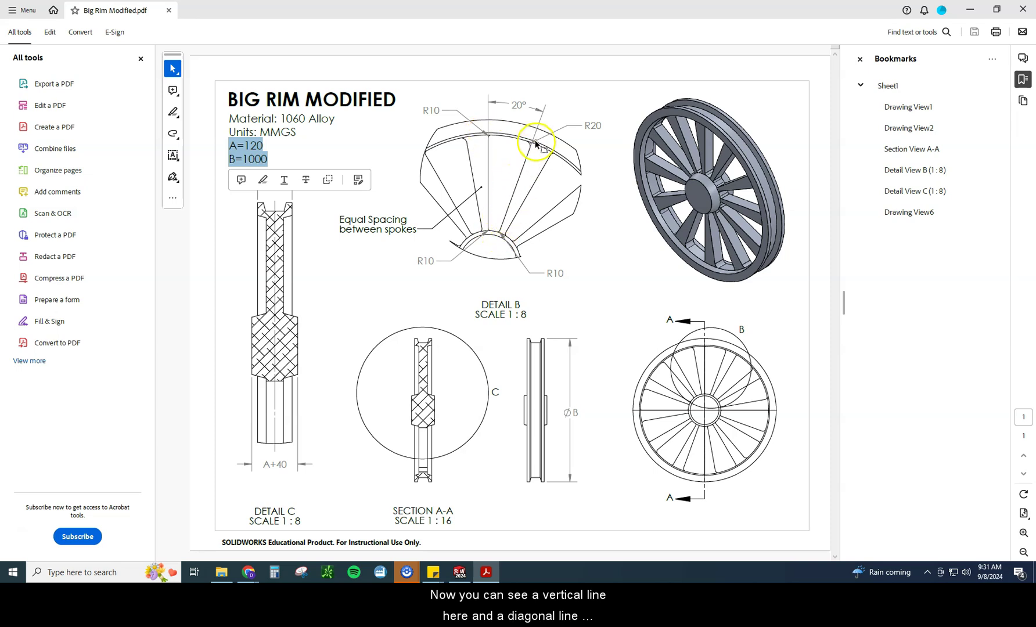
{"action": "left_click", "coordinate": [485, 574]}
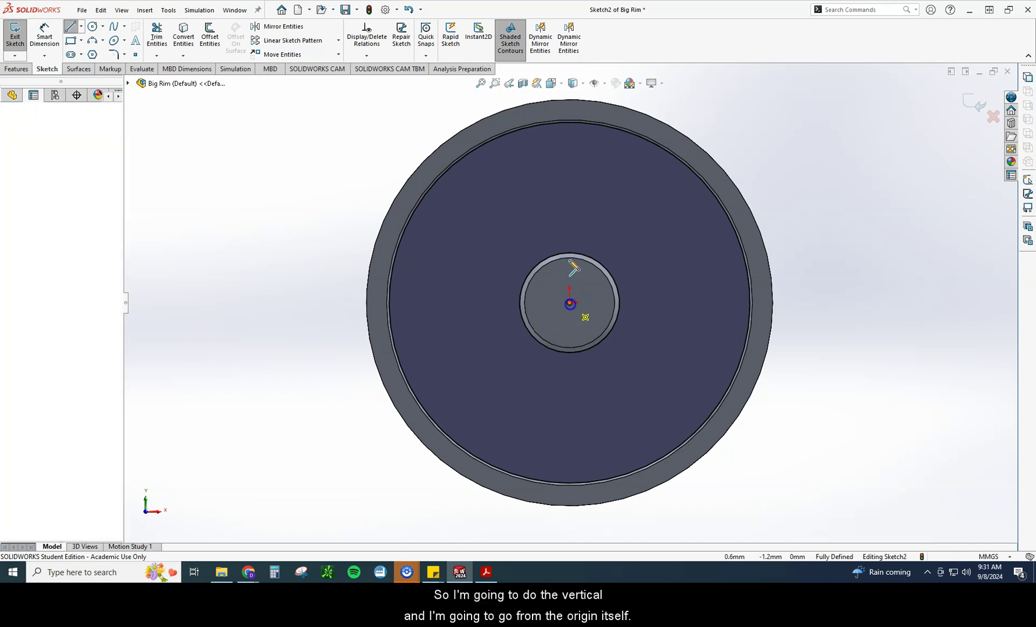
{"action": "left_click", "coordinate": [570, 303]}
{"action": "left_click", "coordinate": [570, 122]}
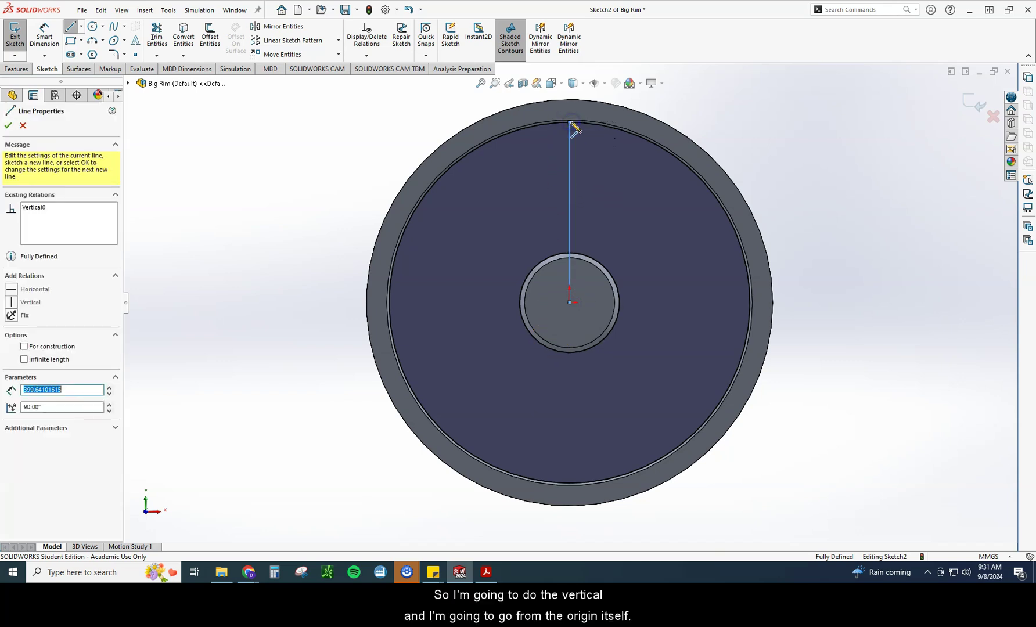
{"action": "key", "text": "Escape"}
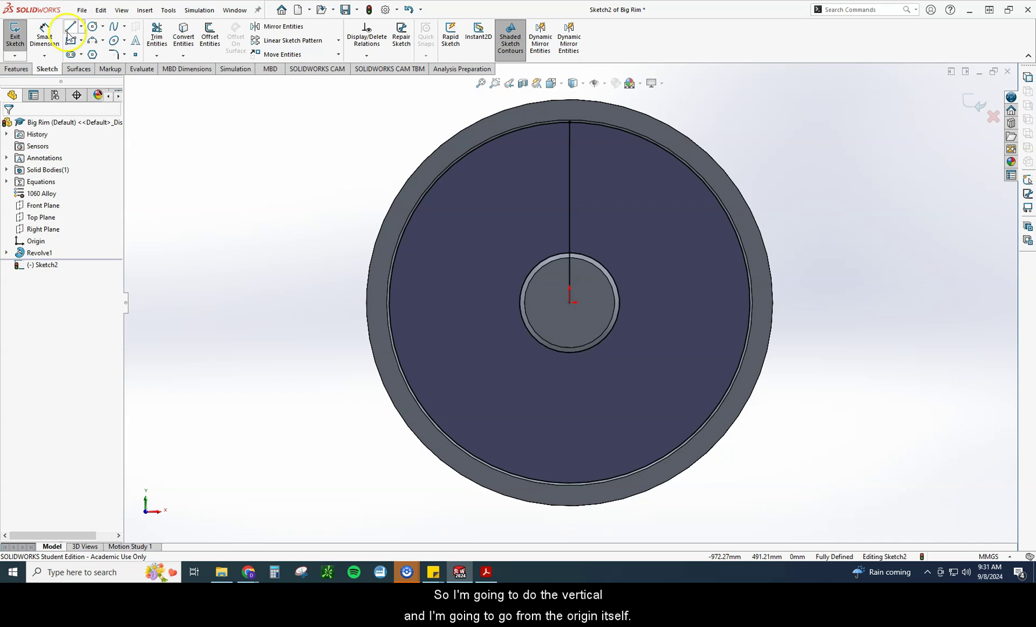
{"action": "left_click", "coordinate": [68, 32]}
{"action": "left_click", "coordinate": [570, 303]}
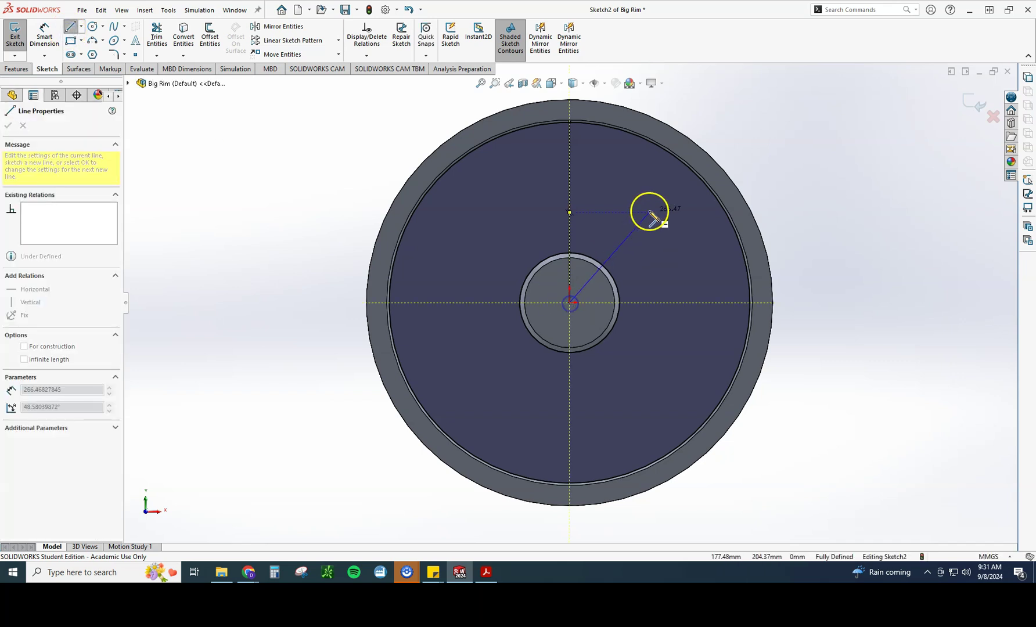
{"action": "left_click", "coordinate": [652, 144]}
{"action": "key", "text": "Escape"}
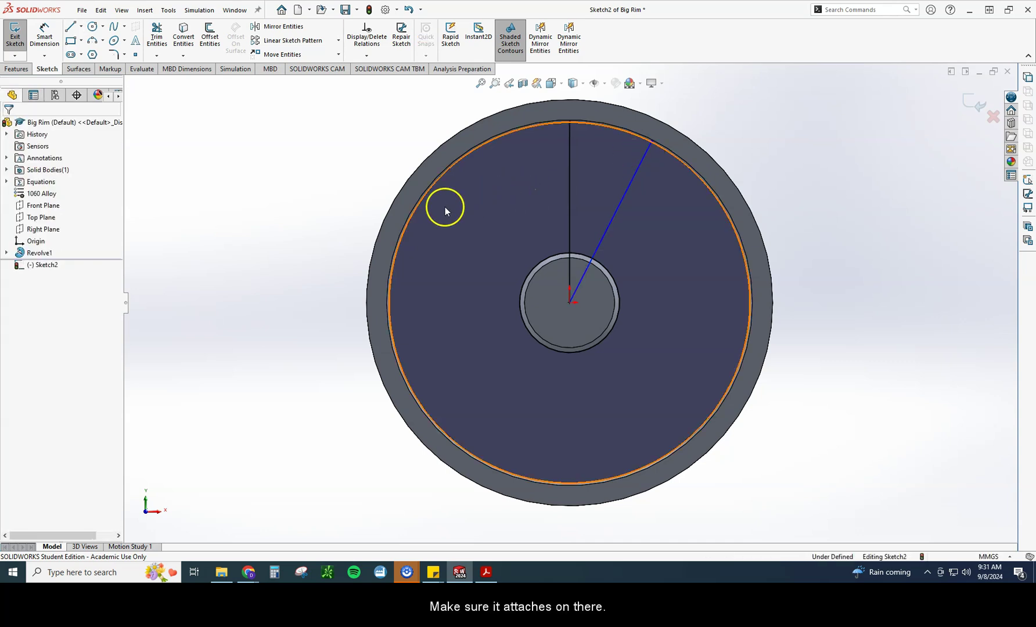
- Dimension the angle between the two lines as 20°
{"action": "left_click", "coordinate": [45, 37]}
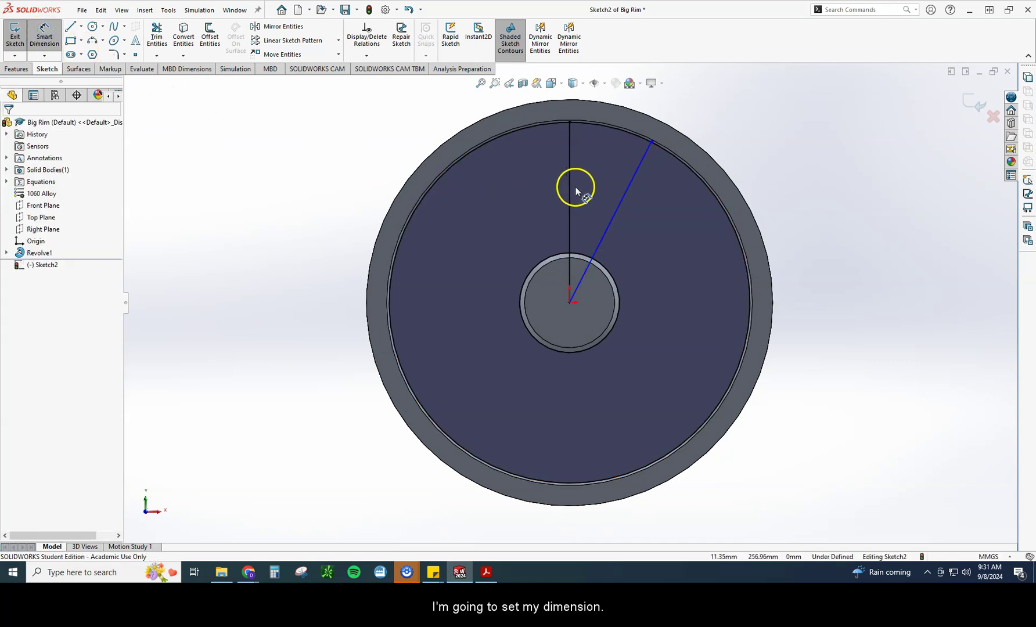
{"action": "left_click", "coordinate": [575, 193]}
{"action": "left_click", "coordinate": [616, 201]}
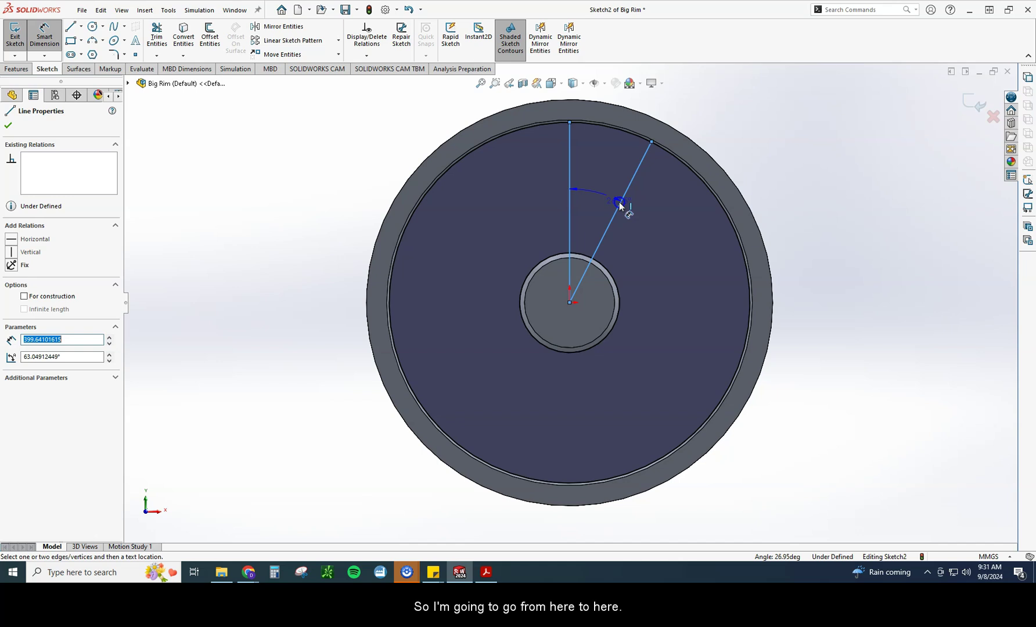
{"action": "left_click", "coordinate": [642, 103]}
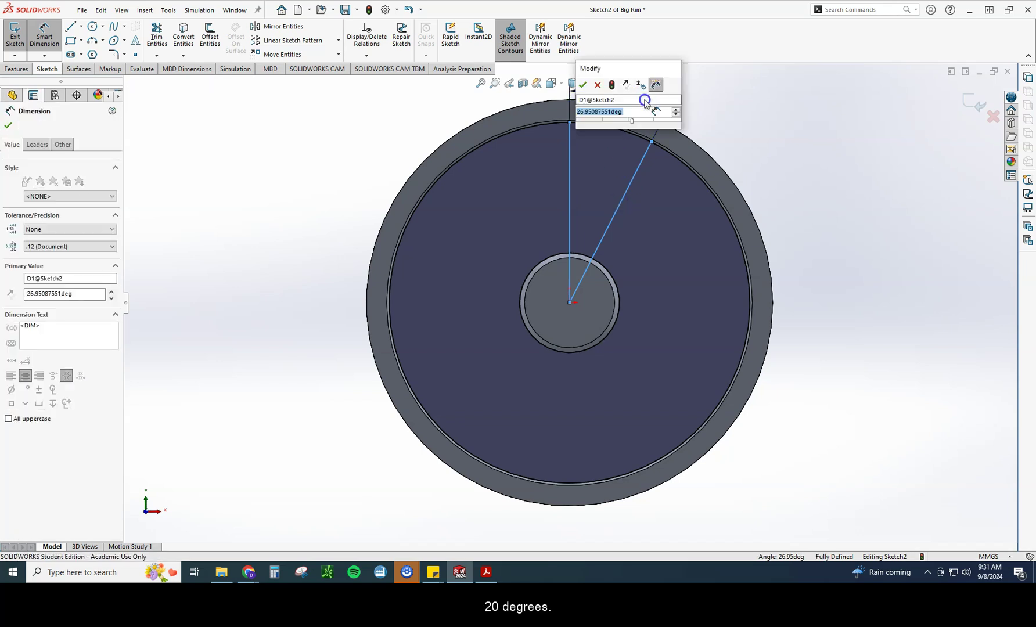
{"action": "type", "text": "20"}
{"action": "key", "text": "Return"}
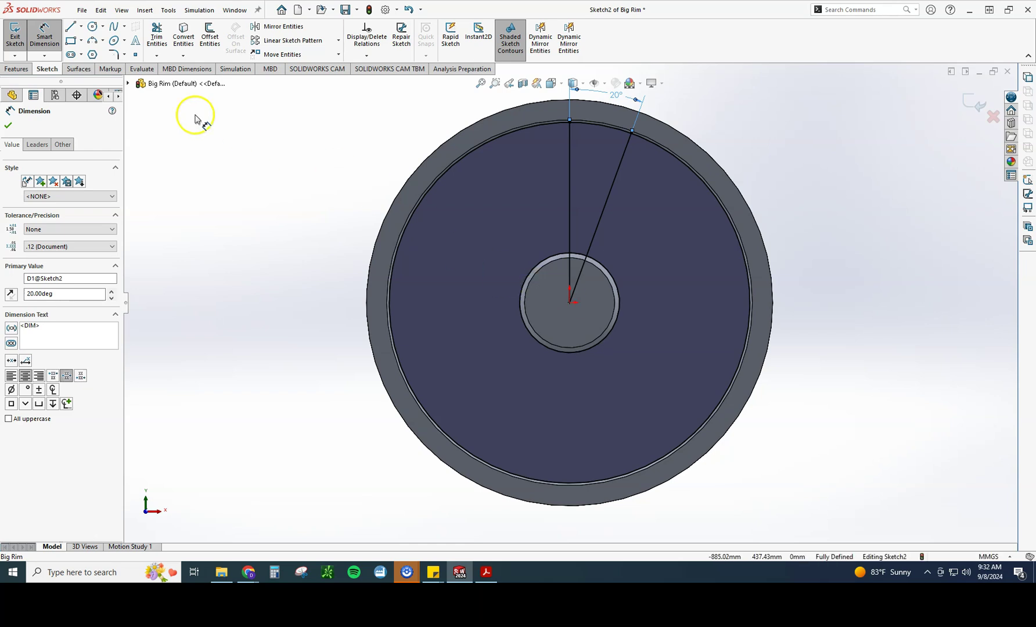
- Power-trim the excess circle segments so only the narrow wedge remains
{"action": "left_click", "coordinate": [157, 35]}
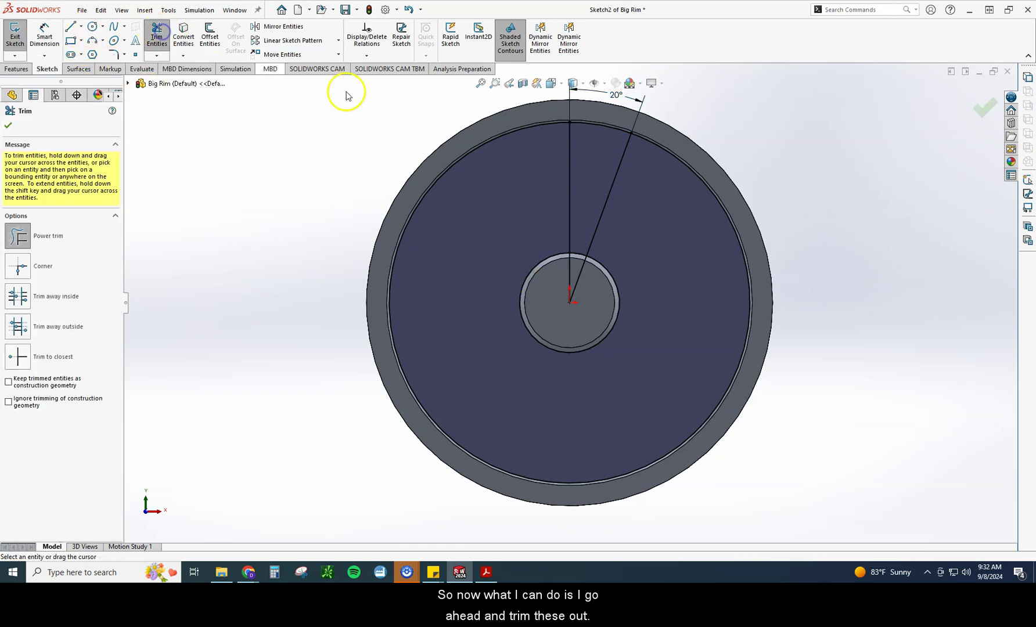
{"action": "mouse_move", "coordinate": [425, 97]}
{"action": "left_mouse_down"}
{"action": "mouse_move", "coordinate": [448, 152]}
{"action": "mouse_move", "coordinate": [510, 239]}
{"action": "mouse_move", "coordinate": [626, 272]}
{"action": "left_mouse_up"}
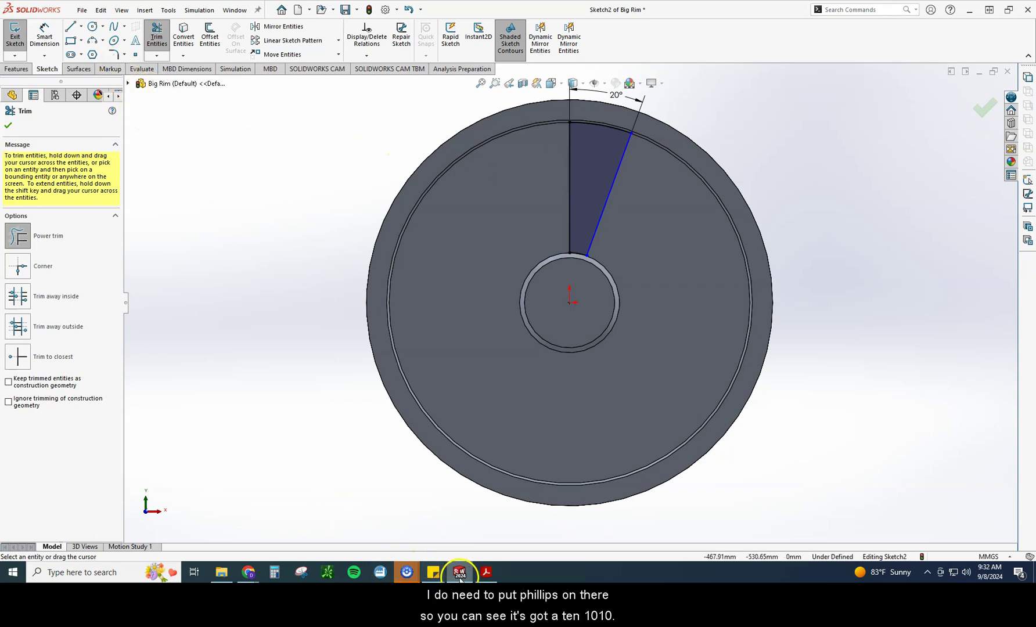
{"action": "left_click", "coordinate": [486, 574]}
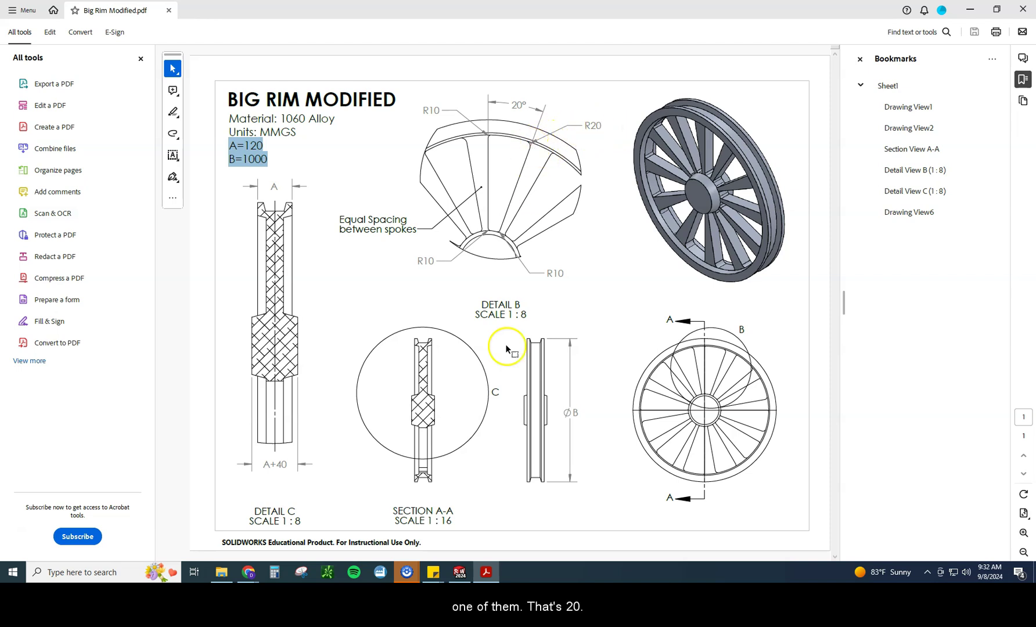
- Fillet the wedge's top corner and two bottom corners at 10 mm
{"action": "left_click", "coordinate": [488, 574]}
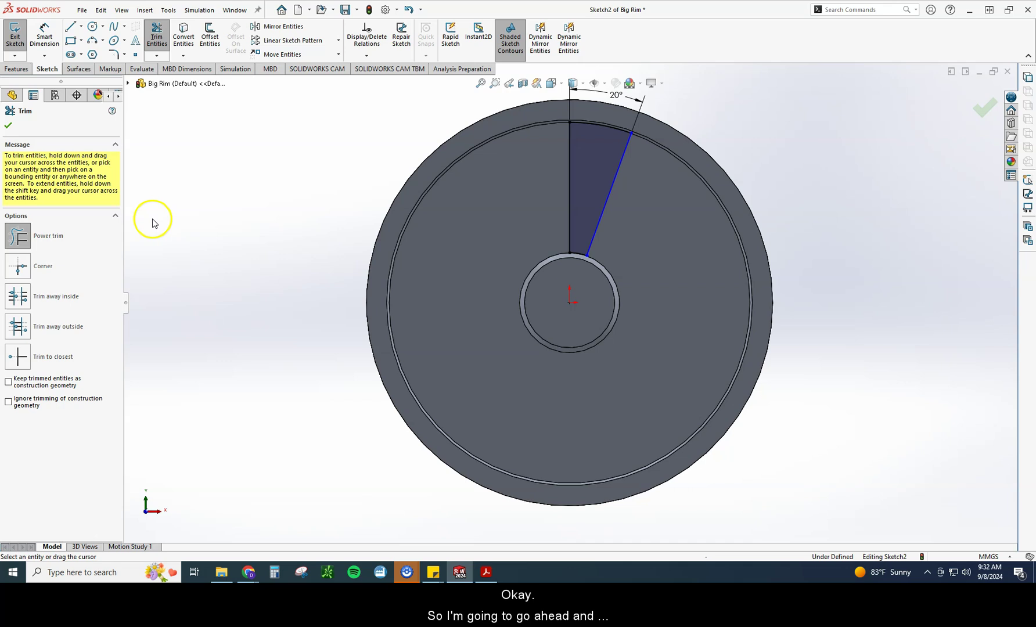
{"action": "left_click", "coordinate": [116, 54]}
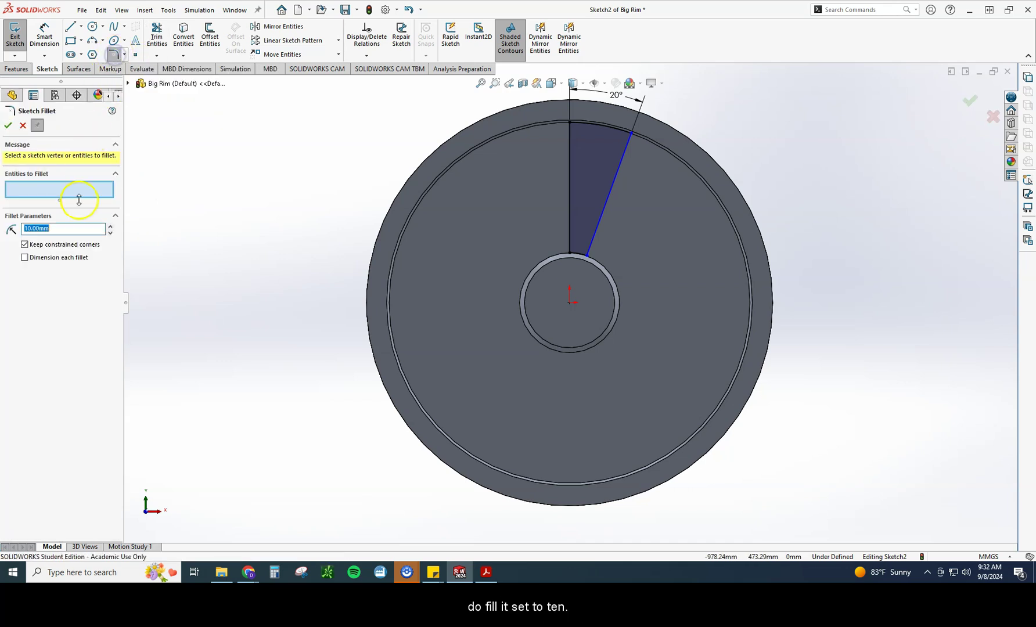
{"action": "left_click", "coordinate": [569, 122]}
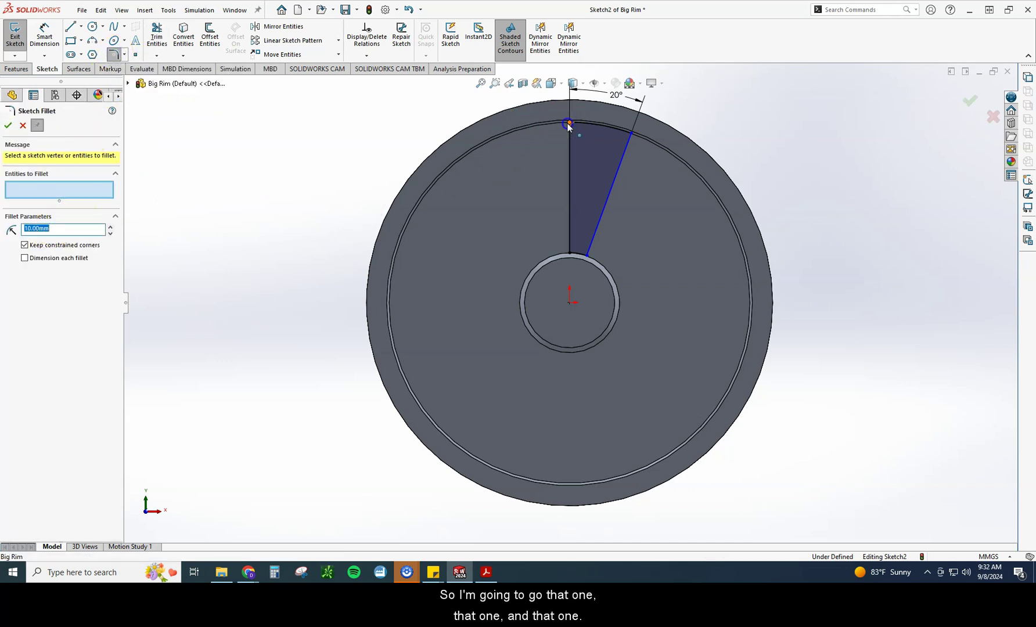
{"action": "left_click", "coordinate": [570, 254]}
{"action": "left_click", "coordinate": [588, 256]}
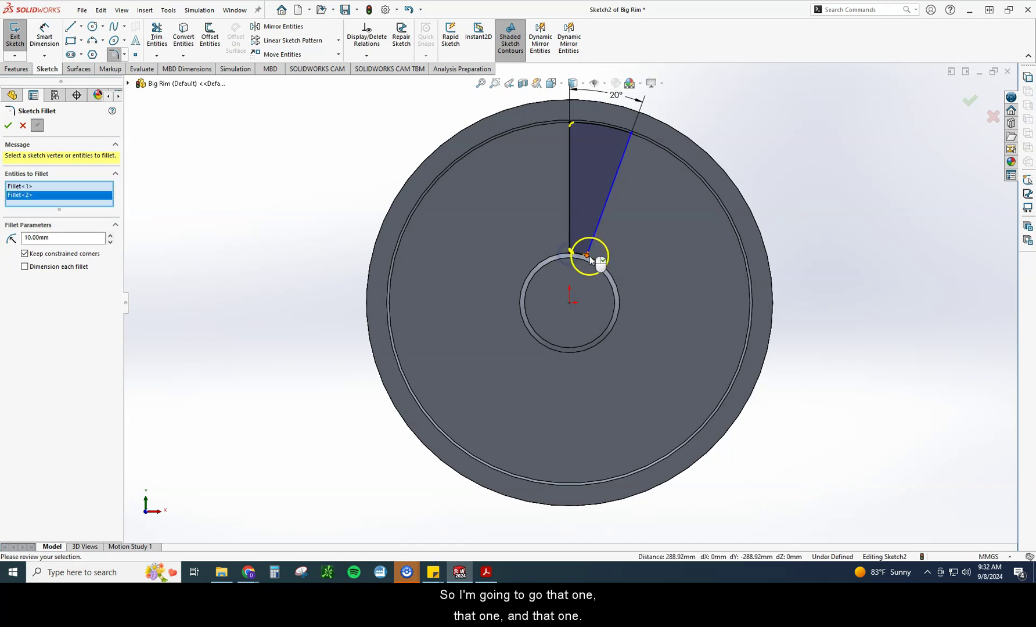
{"action": "left_click", "coordinate": [9, 126]}
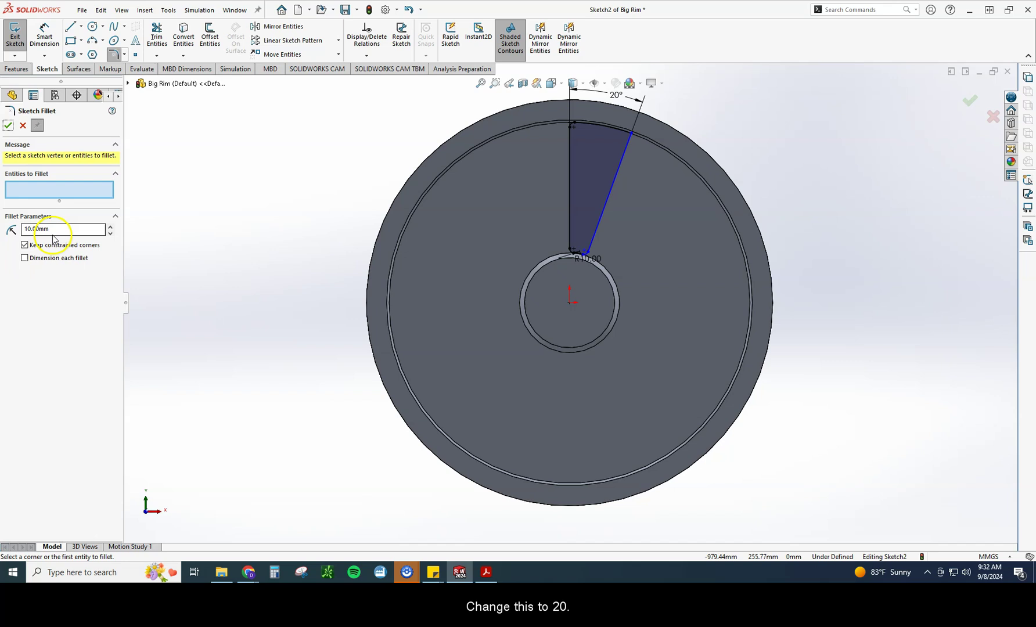
- Fillet the outer corner on the angled line at 20 mm
{"action": "left_click", "coordinate": [14, 230]}
{"action": "type", "text": "2"}
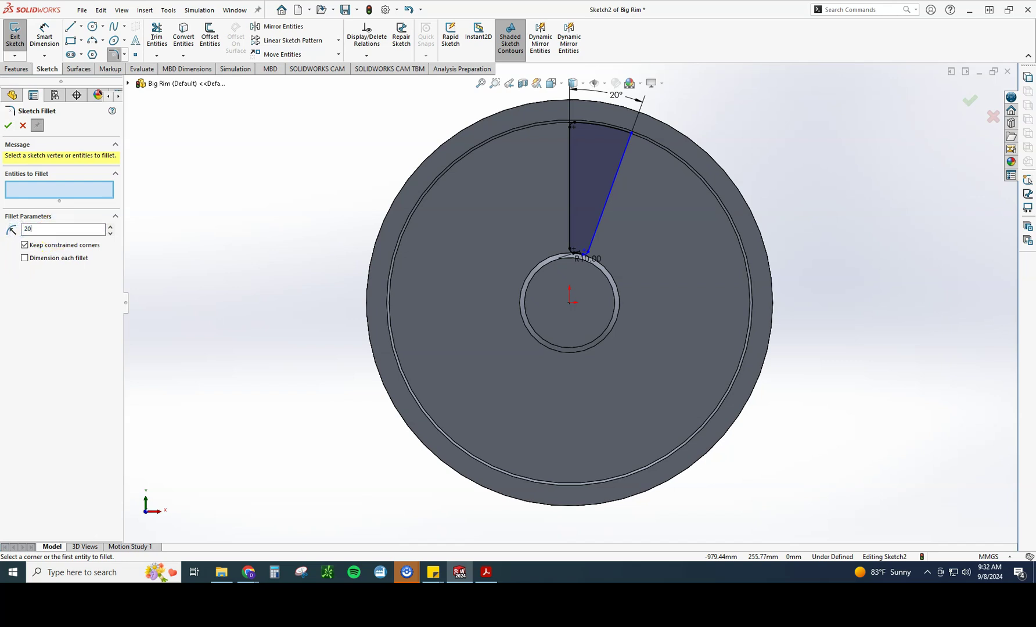
{"action": "type", "text": "0"}
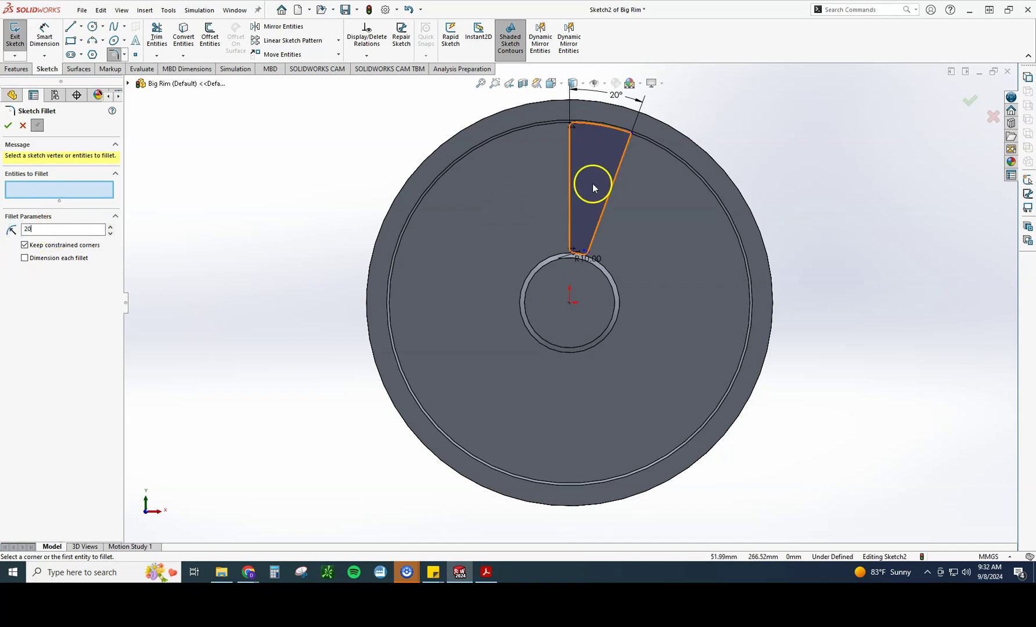
{"action": "left_click", "coordinate": [632, 131]}
{"action": "left_click", "coordinate": [8, 126]}
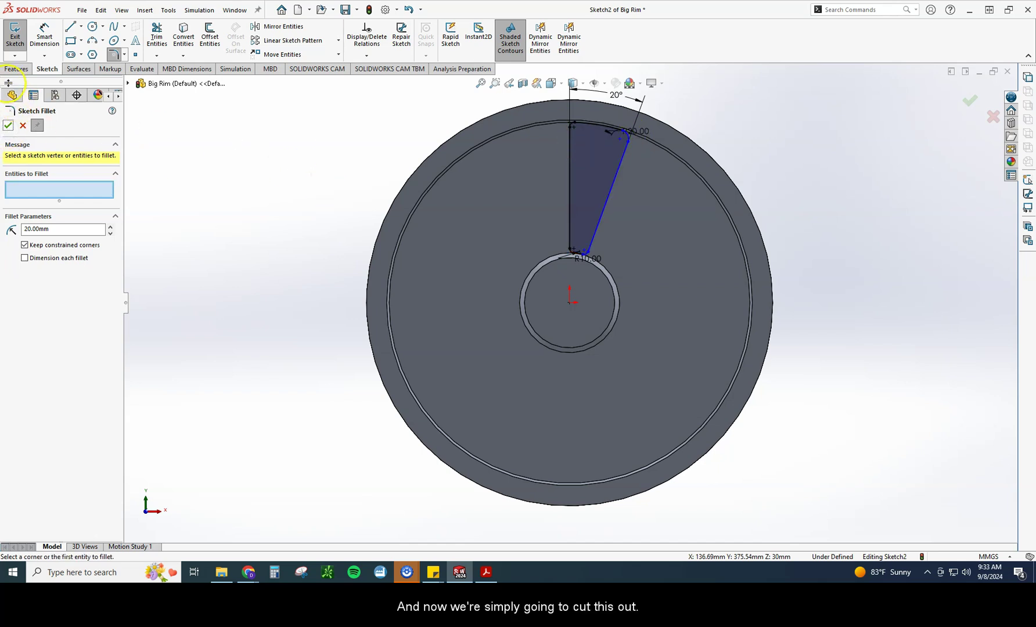
{"action": "left_click", "coordinate": [5, 70]}
{"action": "left_click", "coordinate": [43, 68]}
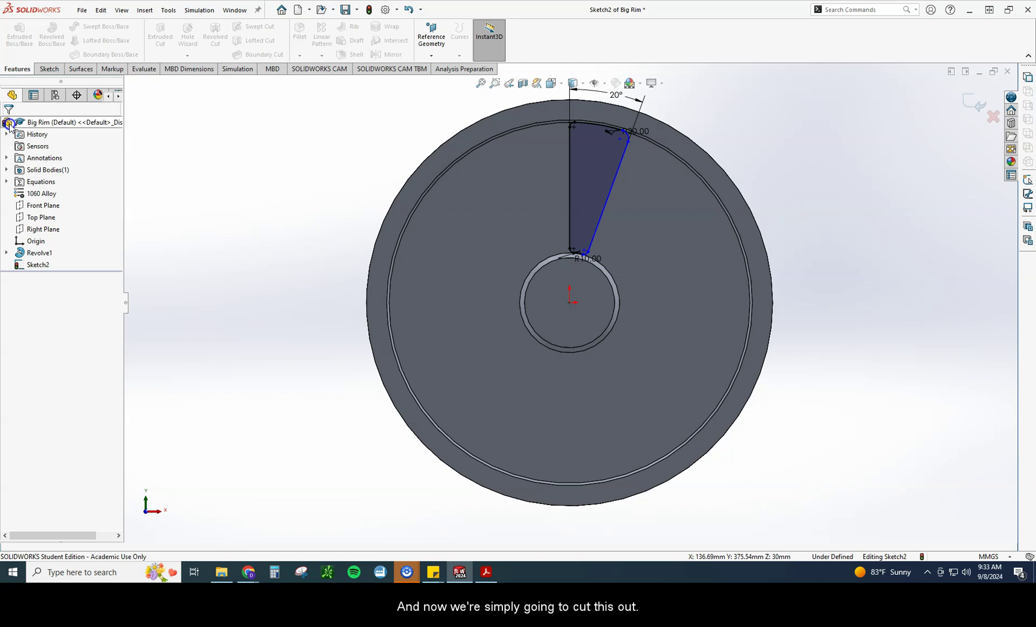
{"action": "left_click", "coordinate": [160, 34]}
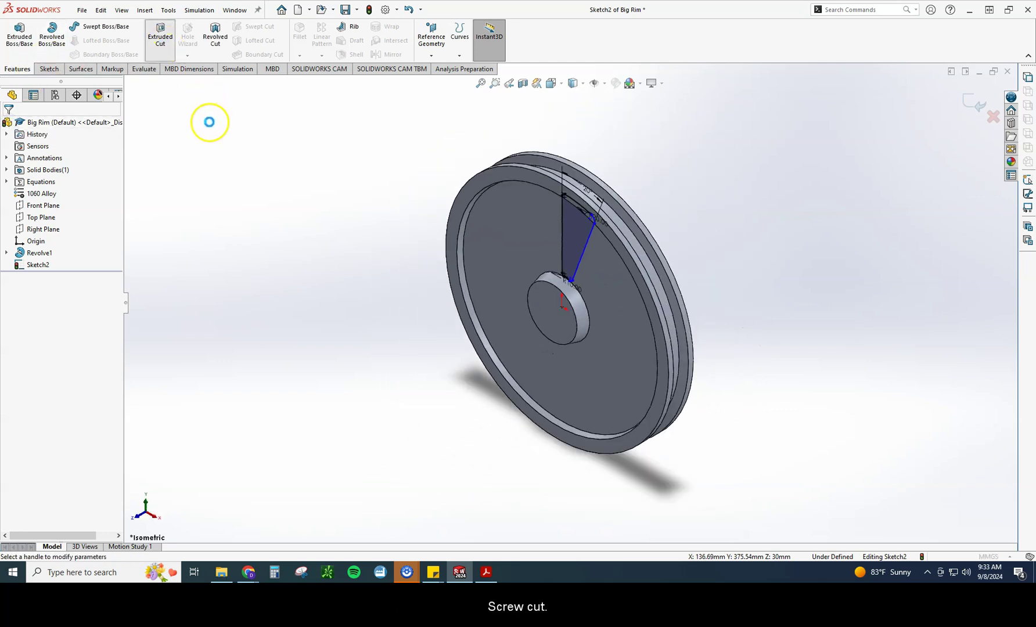
{"action": "left_click", "coordinate": [69, 190]}
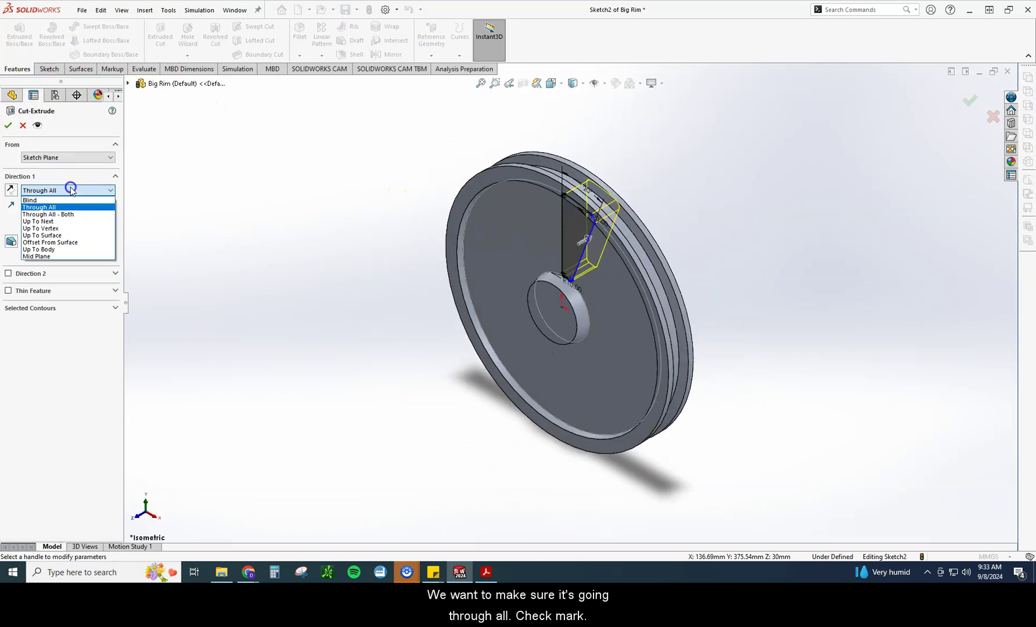
{"action": "left_click", "coordinate": [65, 208]}
{"action": "left_click", "coordinate": [8, 125]}
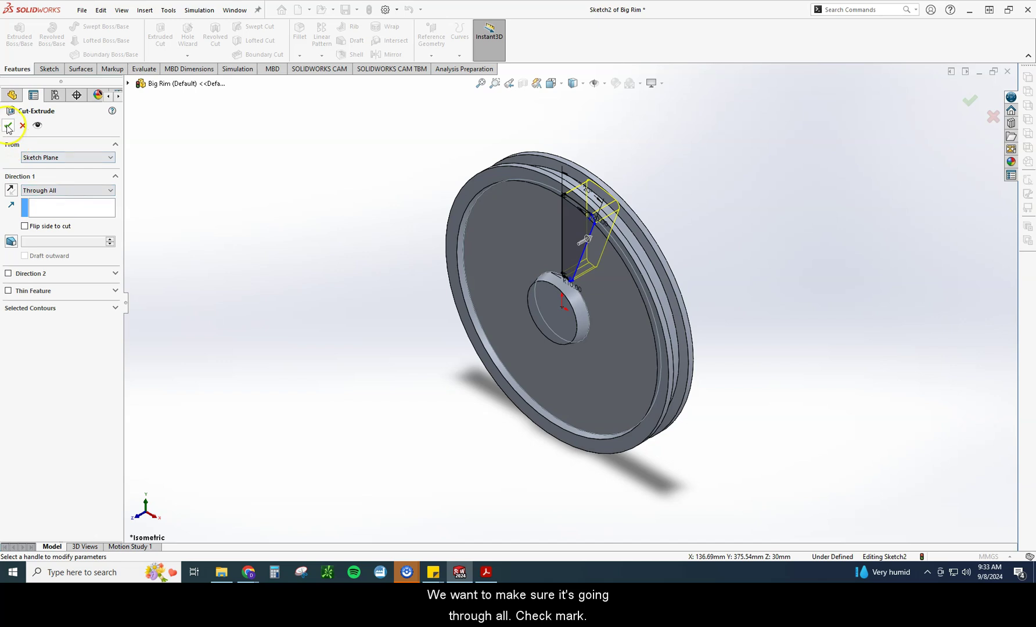
{"action": "left_click", "coordinate": [281, 230]}
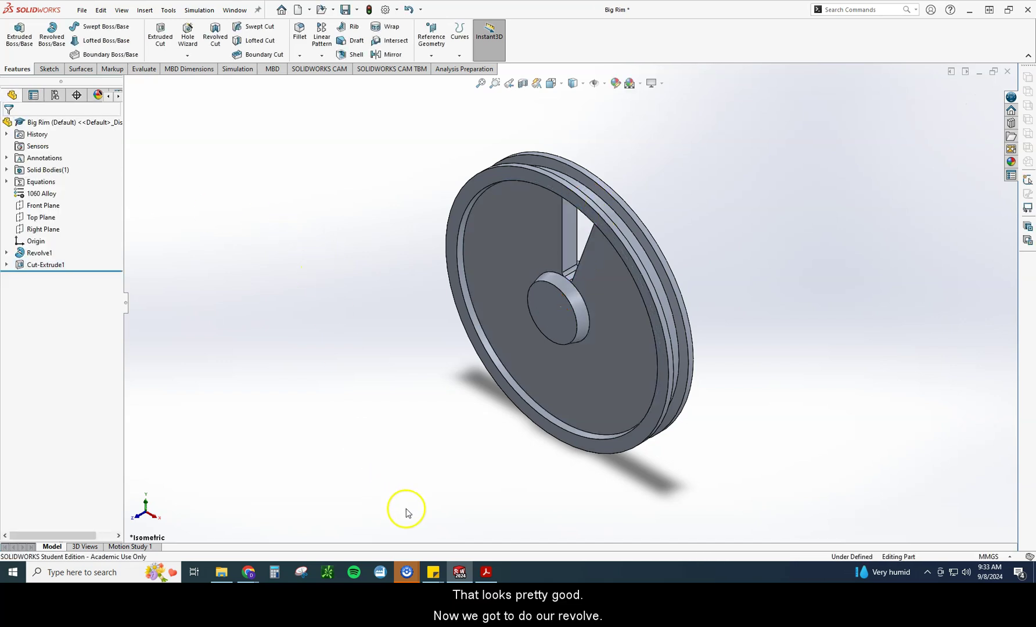
- Start a circular pattern about the hub's circular edge with 12 equal instances over 360°
{"action": "left_click", "coordinate": [322, 55]}
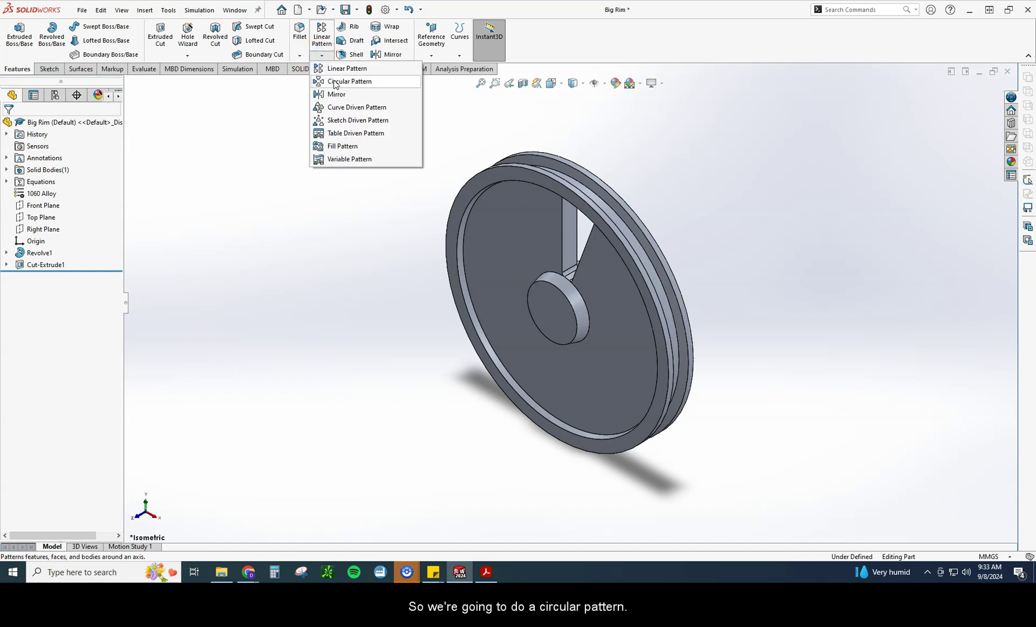
{"action": "left_click", "coordinate": [27, 74]}
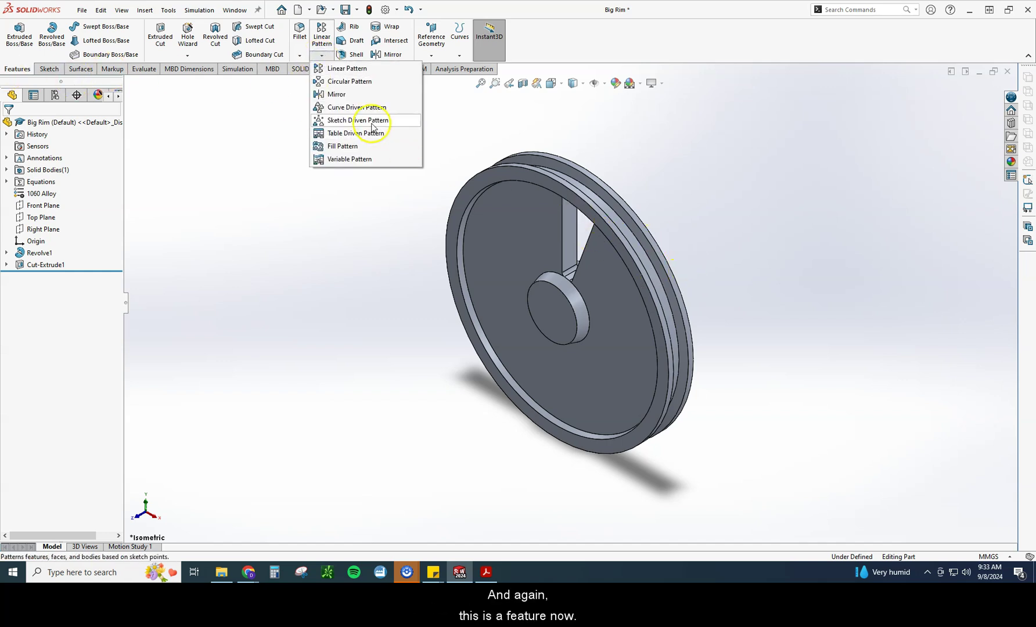
{"action": "left_click", "coordinate": [352, 81]}
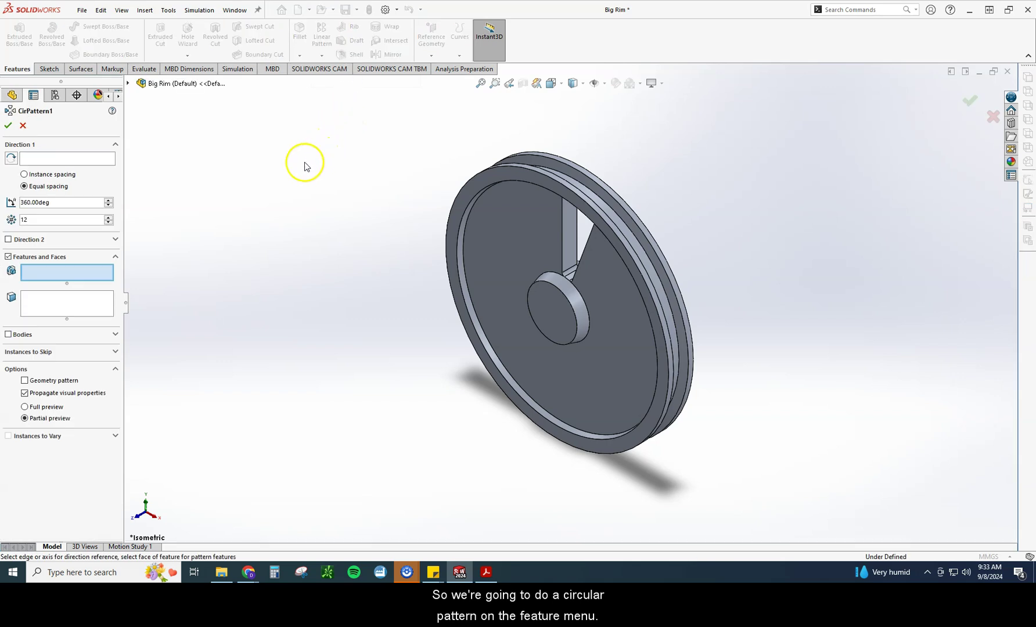
{"action": "left_click", "coordinate": [37, 161]}
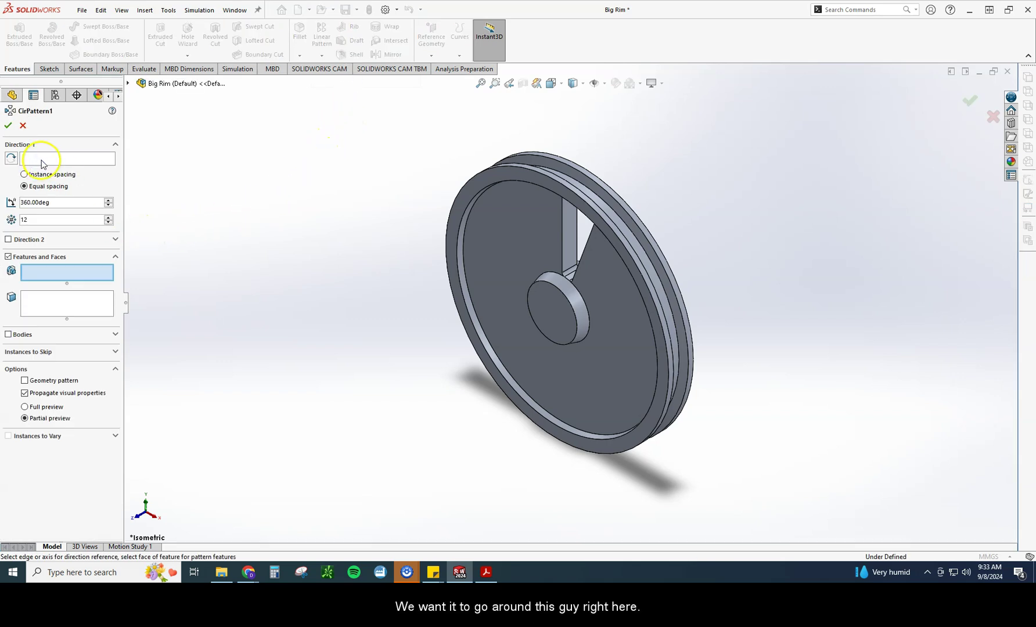
{"action": "left_click", "coordinate": [41, 161]}
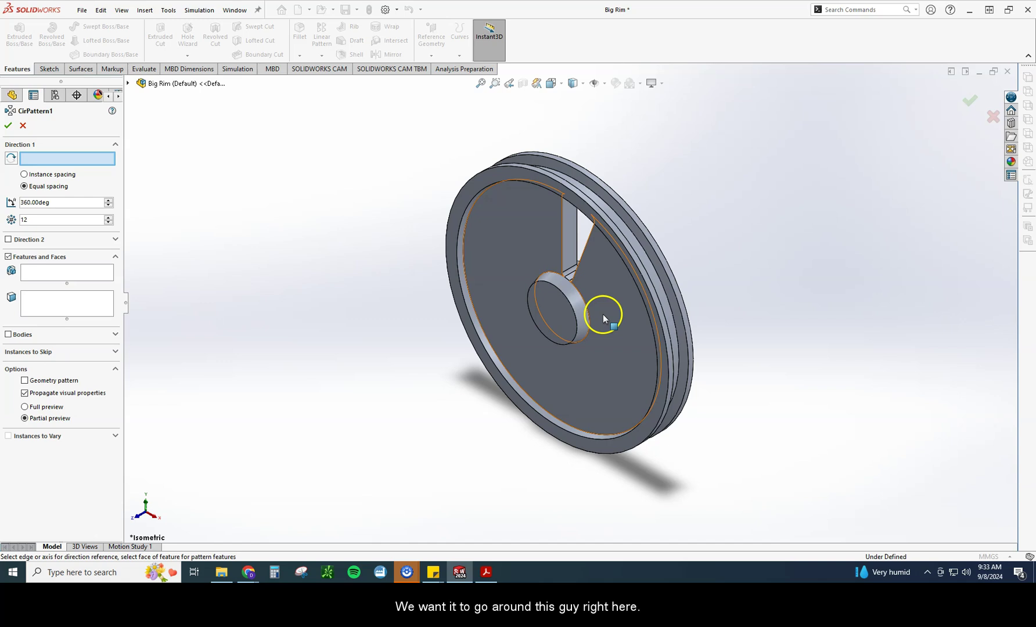
{"action": "left_click", "coordinate": [585, 303]}
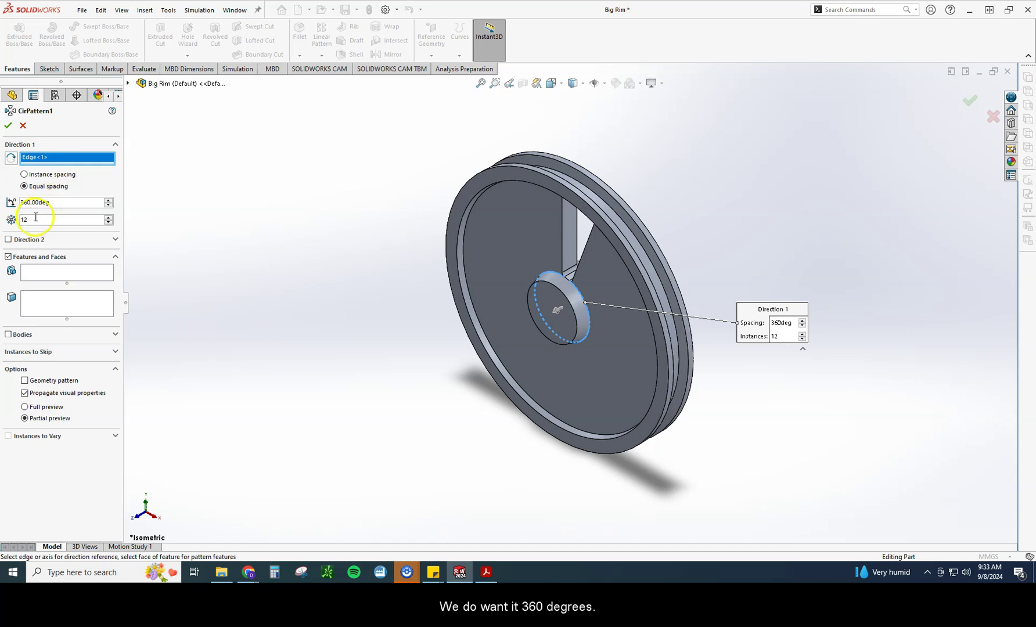
- Bring up the Big Rim Modified drawing to check the twelve-spoke layout
{"action": "left_click", "coordinate": [466, 574]}
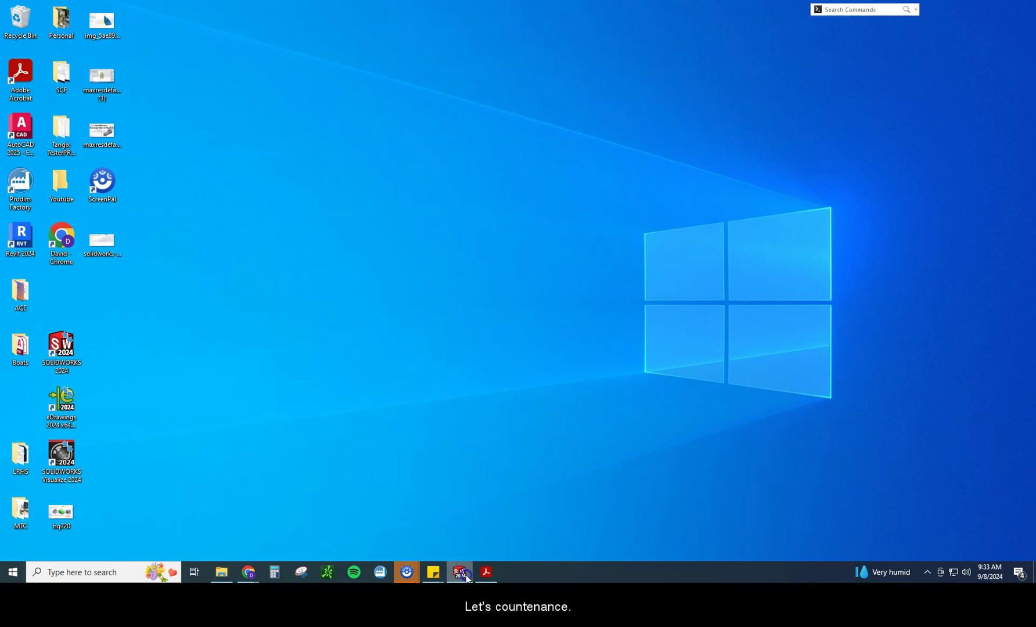
{"action": "left_click", "coordinate": [465, 575]}
{"action": "left_click", "coordinate": [486, 572]}
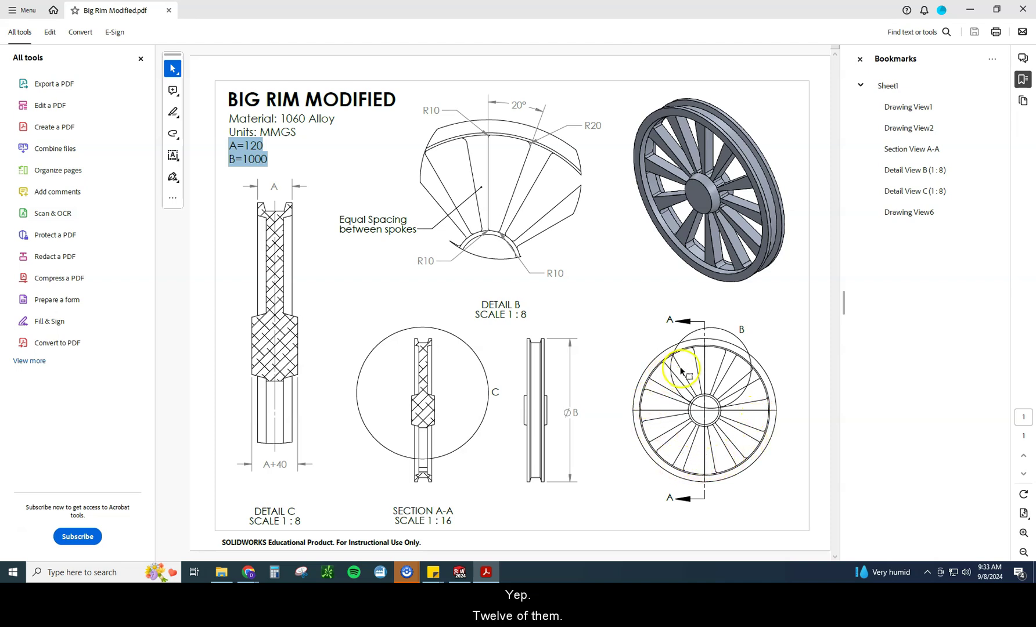
- Pattern the spoke cutout Cut-Extrude1 twelve times with equal spacing around the hub
{"action": "left_click", "coordinate": [486, 571]}
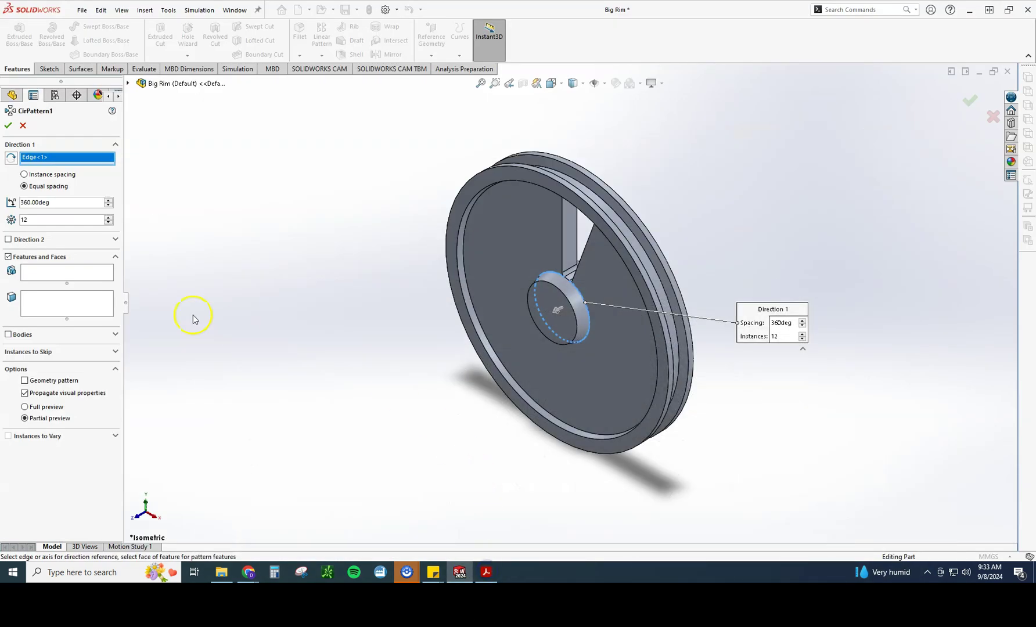
{"action": "left_click", "coordinate": [38, 273]}
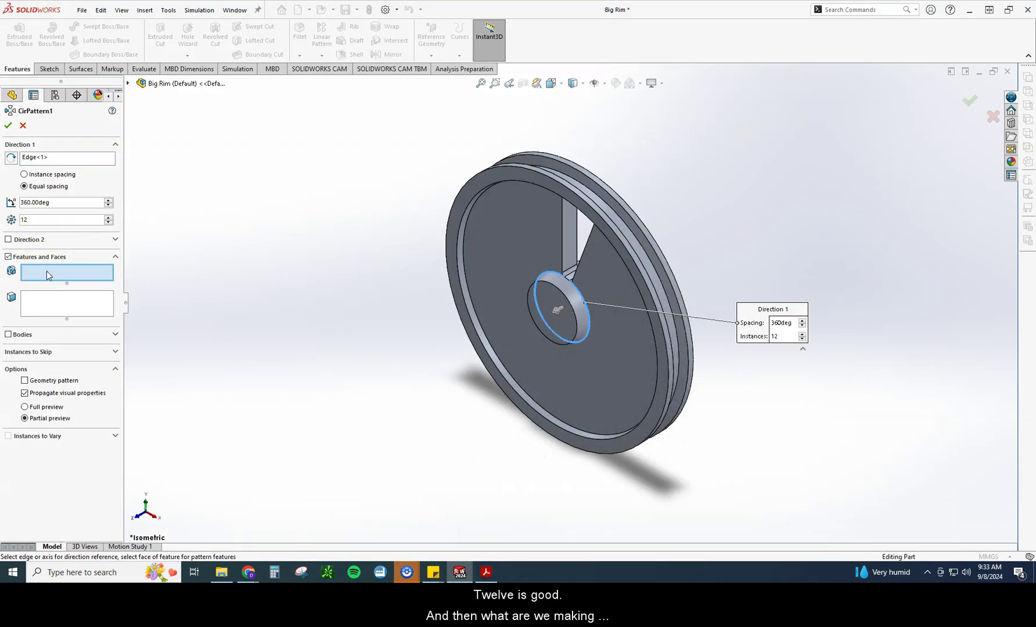
{"action": "left_click", "coordinate": [569, 233]}
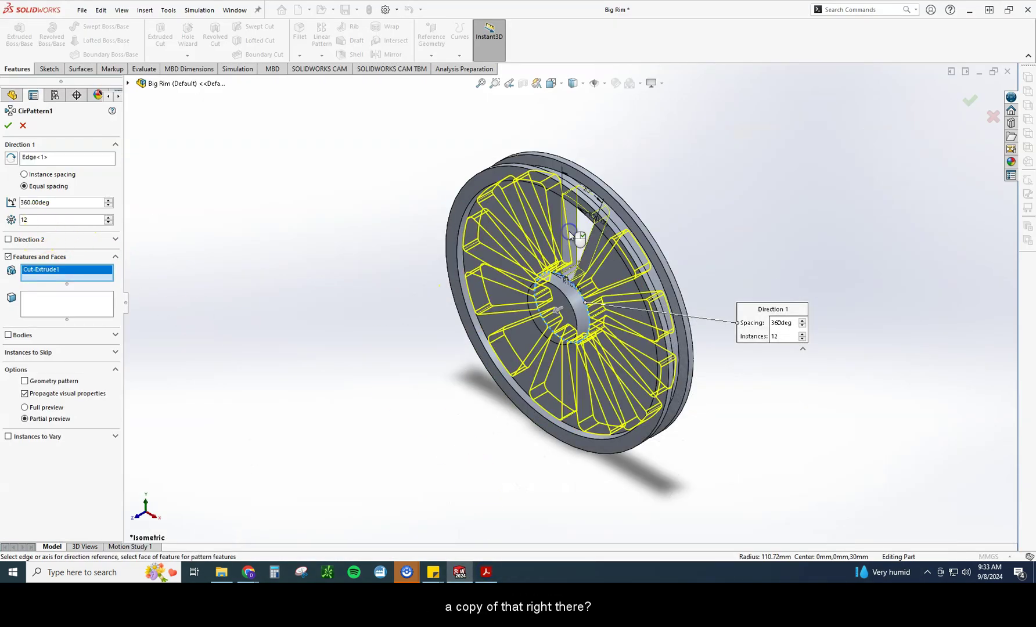
{"action": "key", "text": "ctrl+1"}
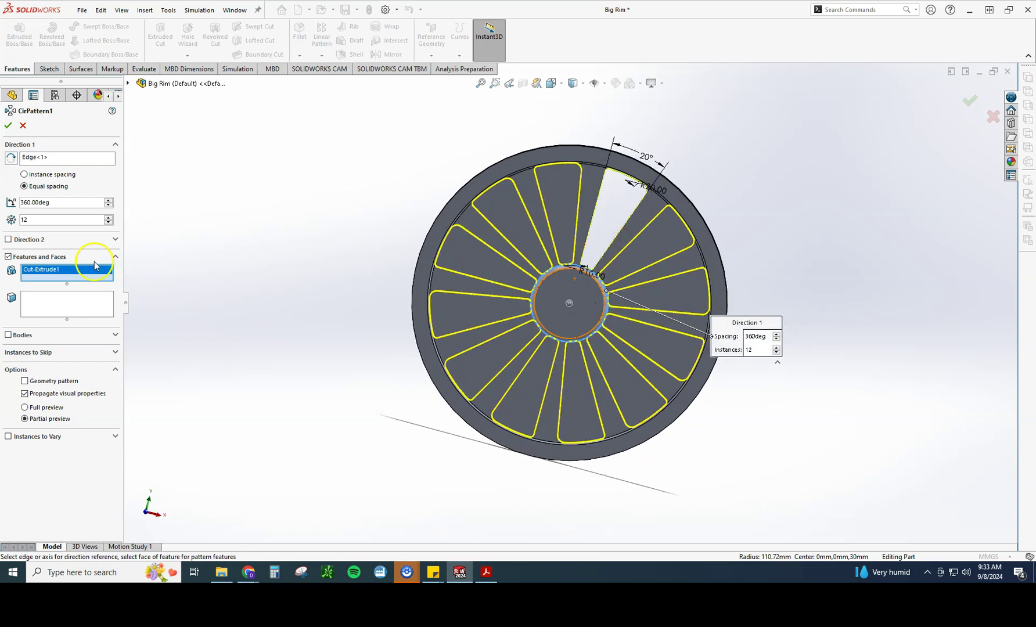
{"action": "left_click", "coordinate": [485, 574]}
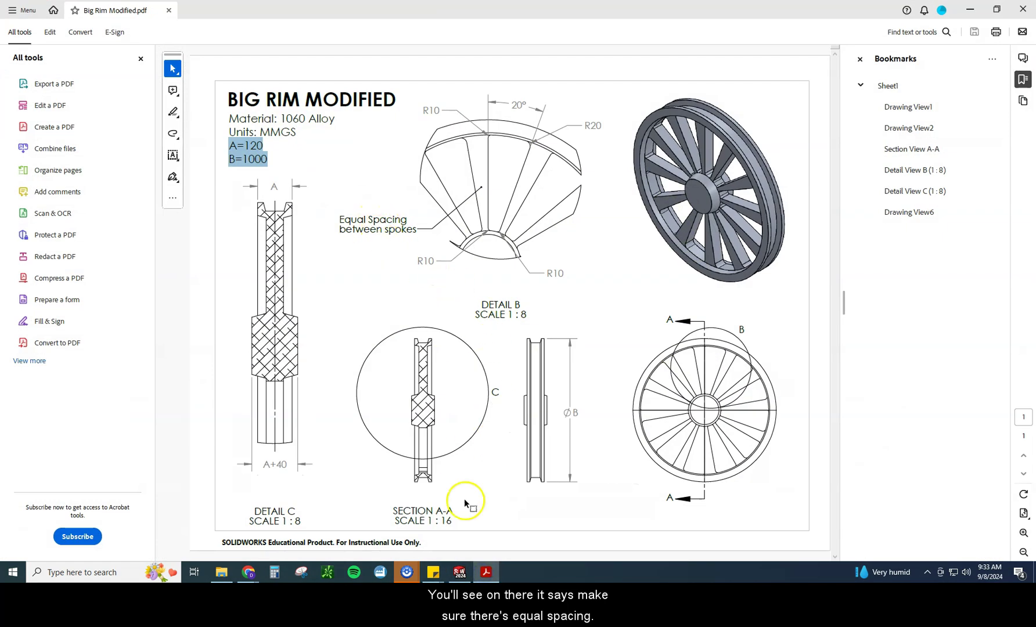
{"action": "left_click", "coordinate": [486, 574]}
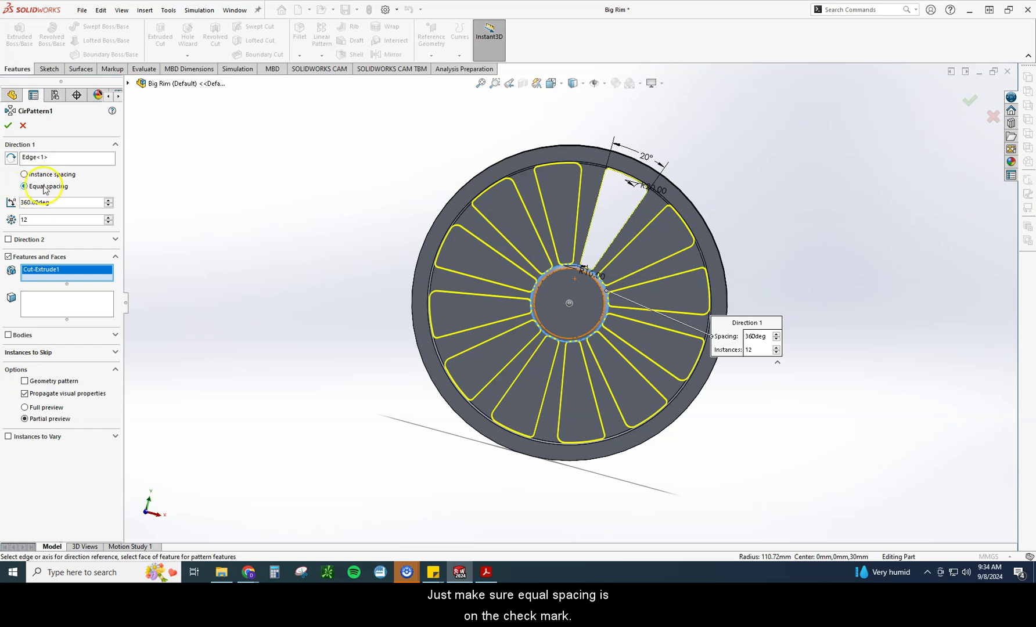
{"action": "left_click", "coordinate": [8, 126]}
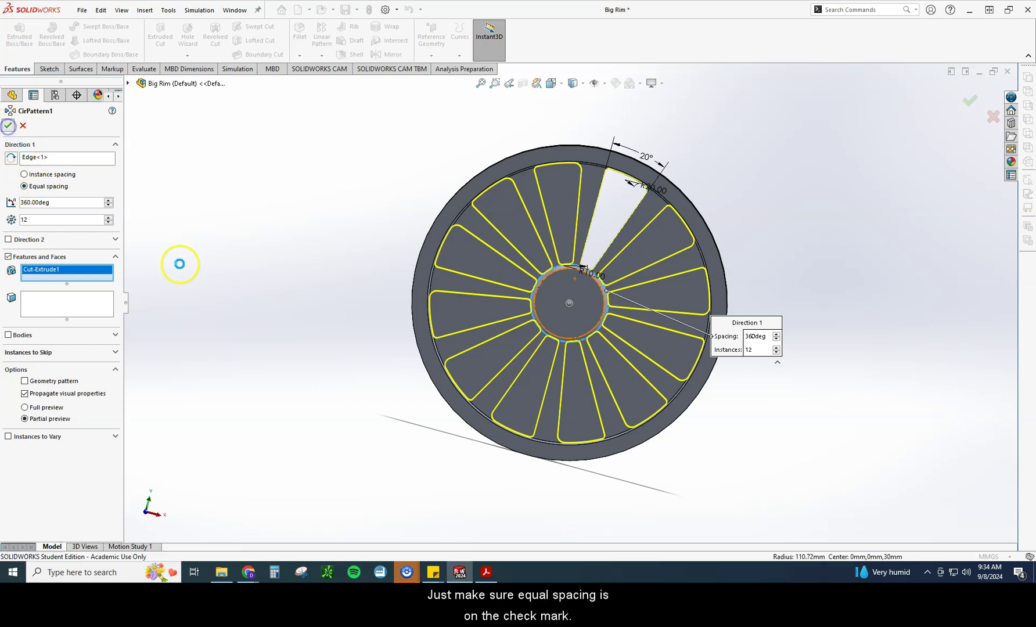
{"action": "middle_click_drag", "start_coordinate": [235, 267], "coordinate": [220, 287]}
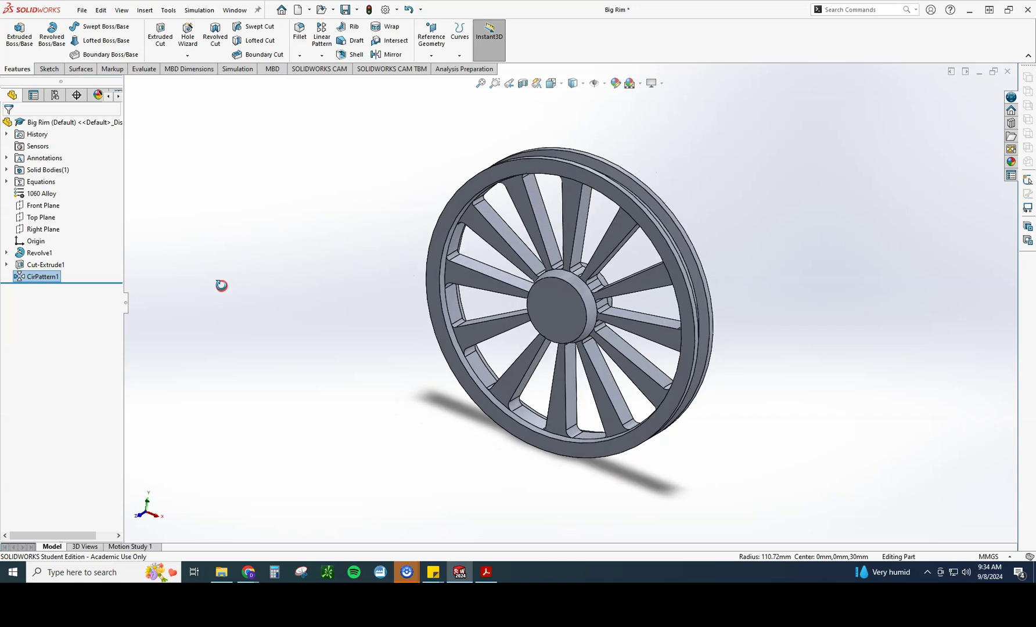
- Check the twelve-spoke rim's mass properties, a mass of 63129.67 grams, then close the report
{"action": "middle_click_drag", "start_coordinate": [277, 271], "coordinate": [267, 272]}
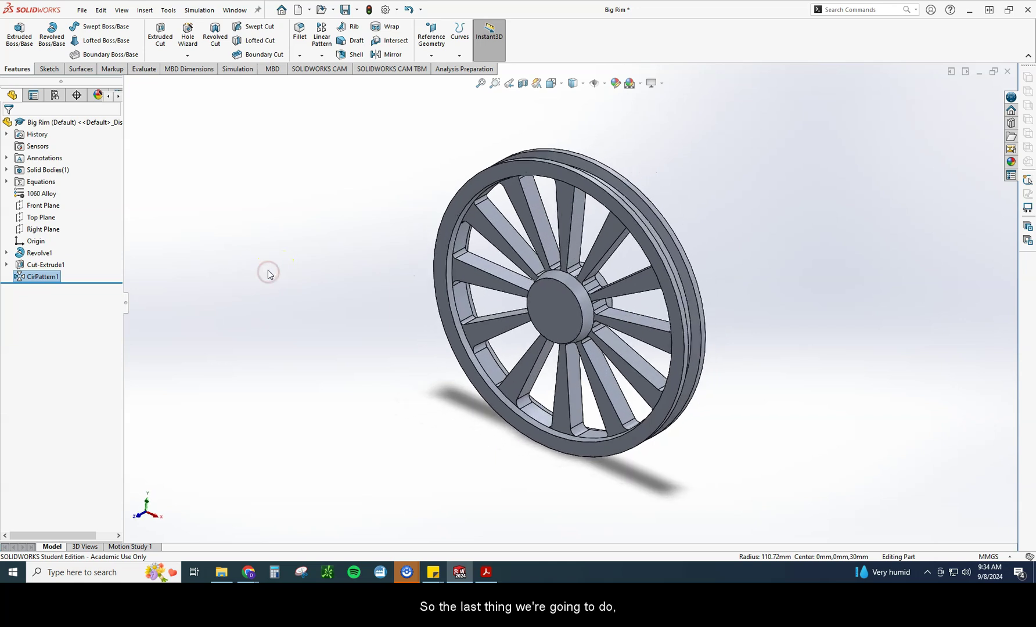
{"action": "left_click", "coordinate": [144, 69]}
{"action": "left_click", "coordinate": [141, 36]}
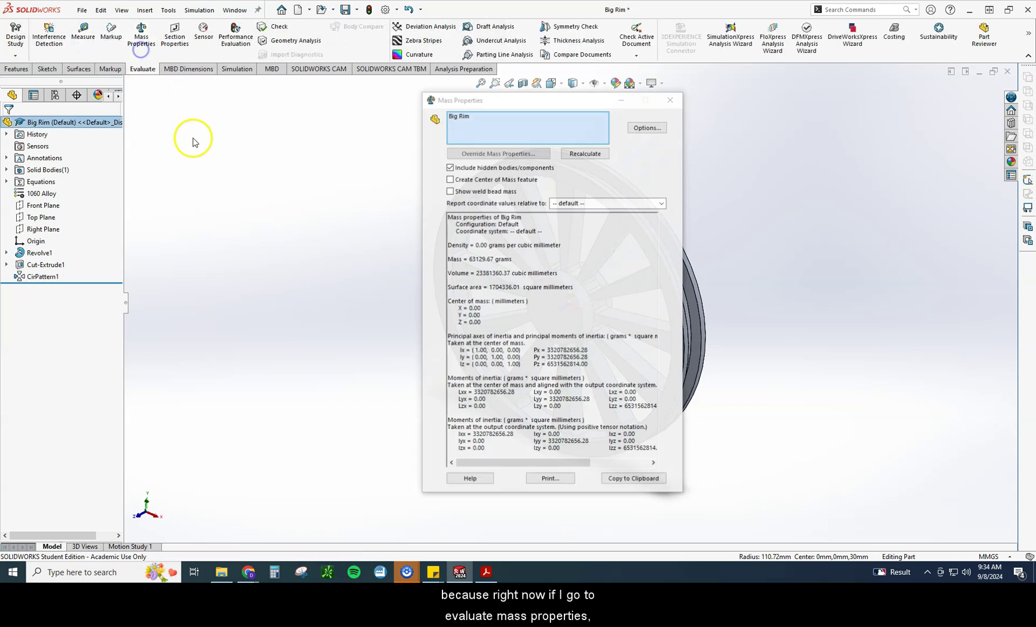
{"action": "left_click", "coordinate": [671, 101]}
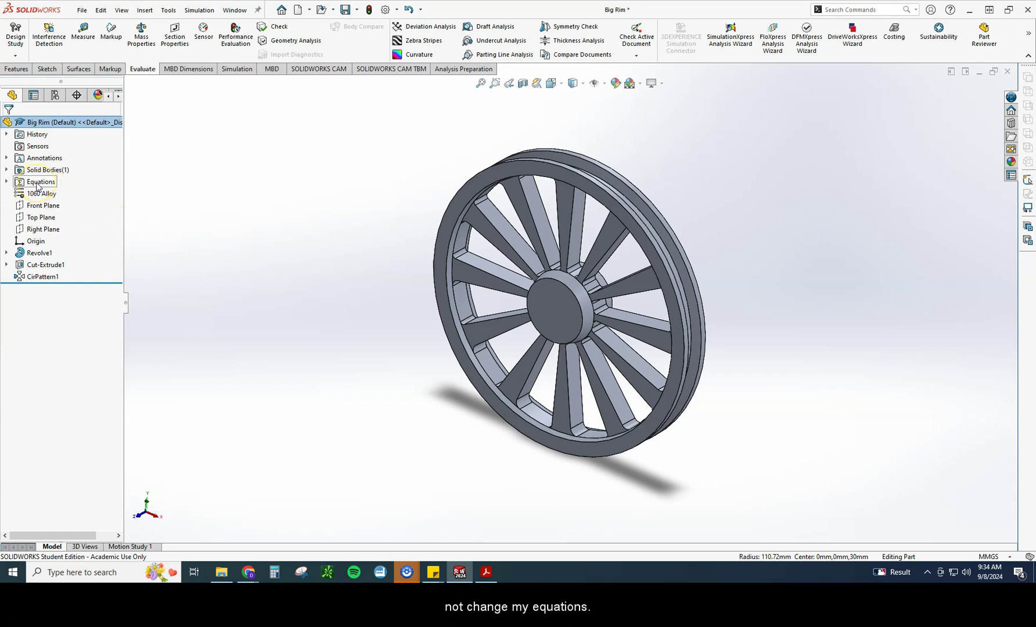
- In the Equations manager, change A@Sketch1 to 120mm
{"action": "right_click", "coordinate": [37, 184]}
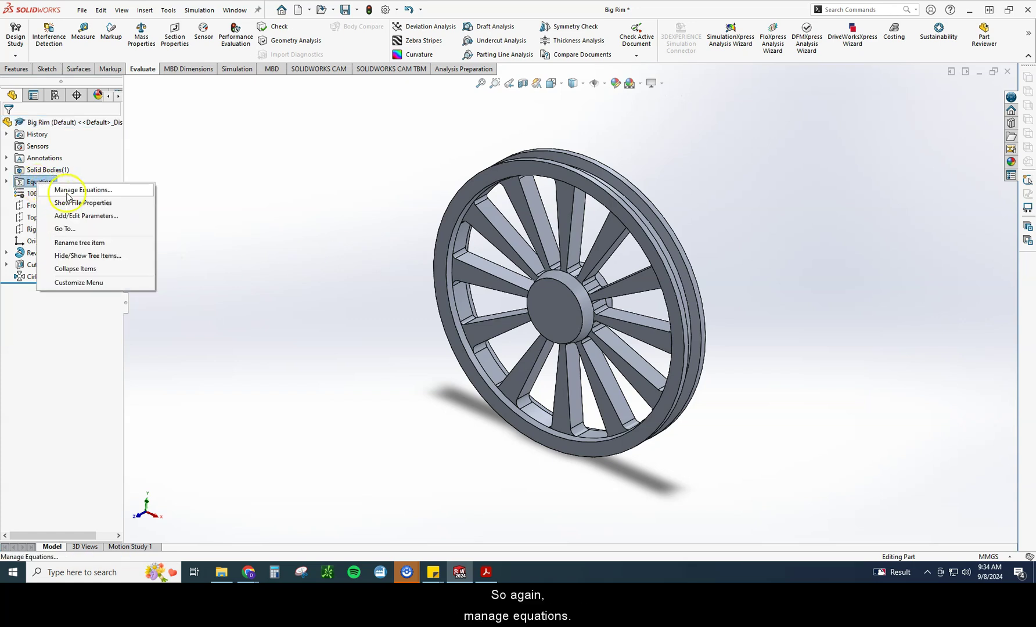
{"action": "left_click", "coordinate": [67, 192]}
{"action": "left_click", "coordinate": [773, 174]}
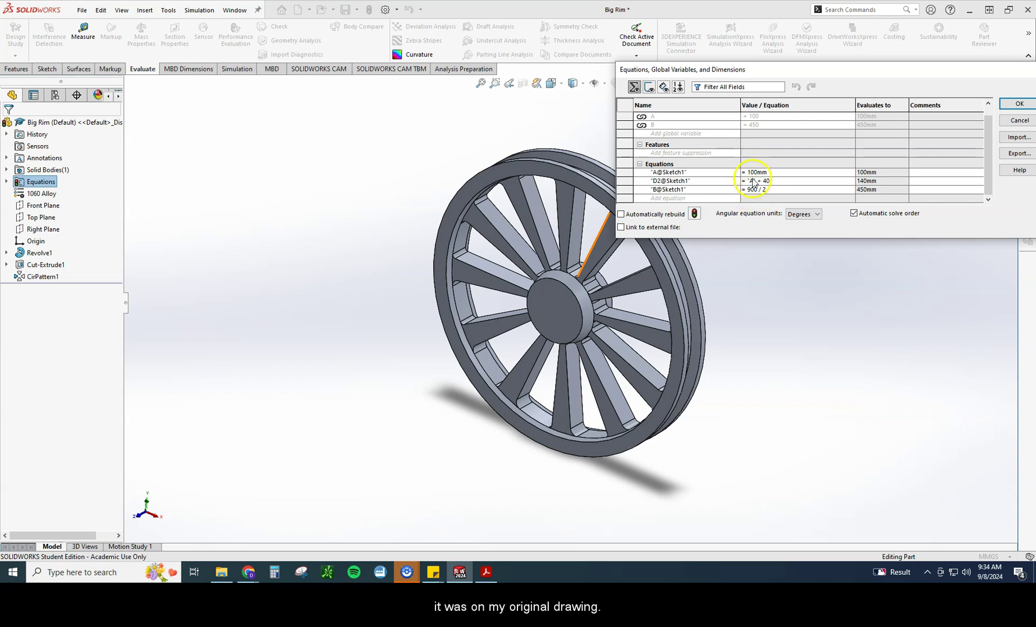
{"action": "left_click", "coordinate": [752, 173]}
{"action": "left_click", "coordinate": [752, 173]}
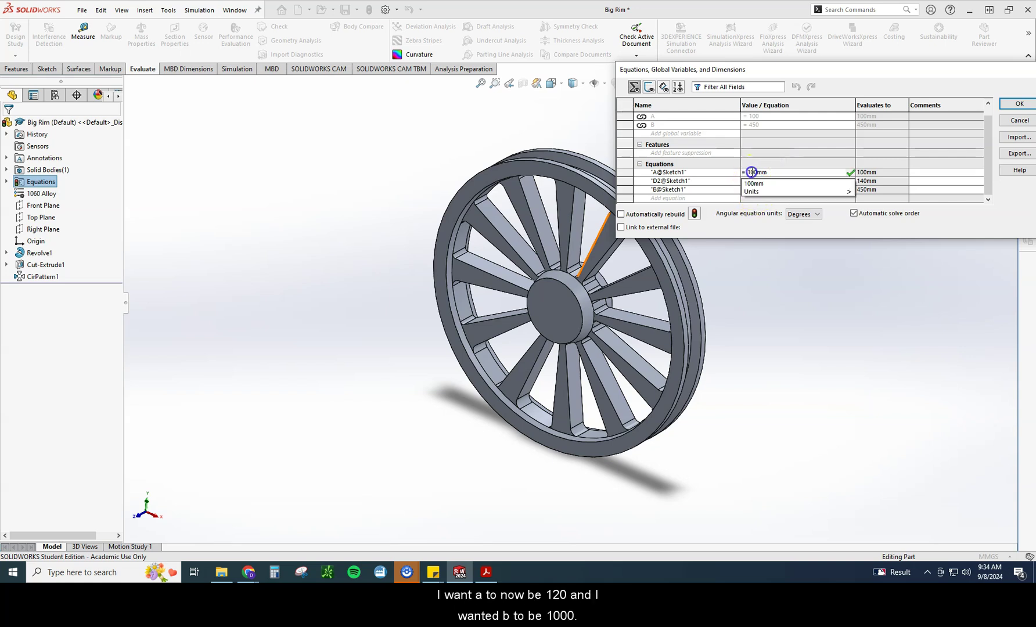
{"action": "key", "text": "Delete"}
{"action": "type", "text": "2"}
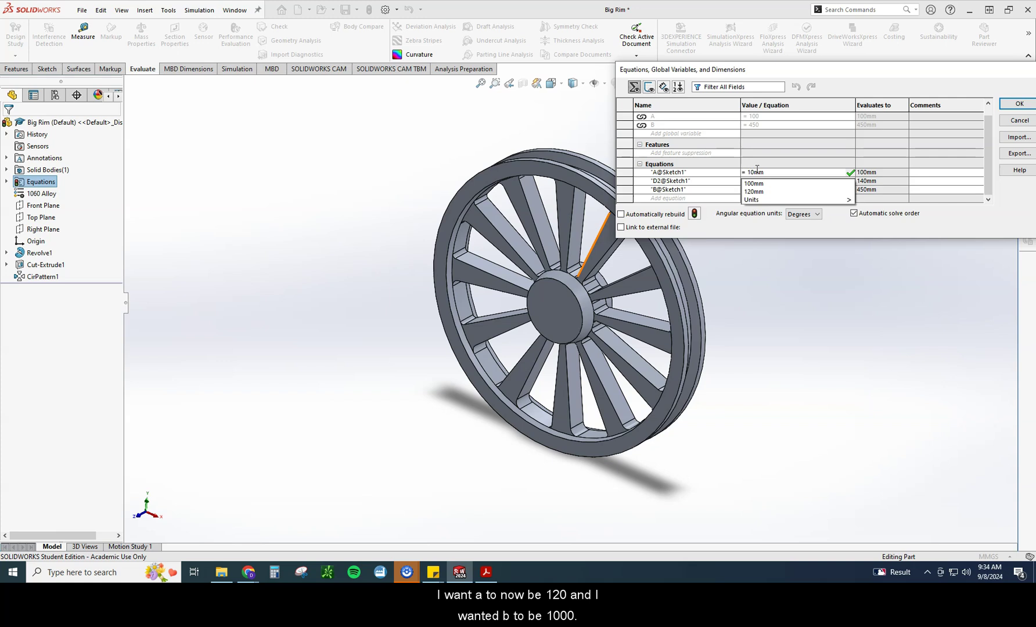
{"action": "left_click", "coordinate": [760, 152]}
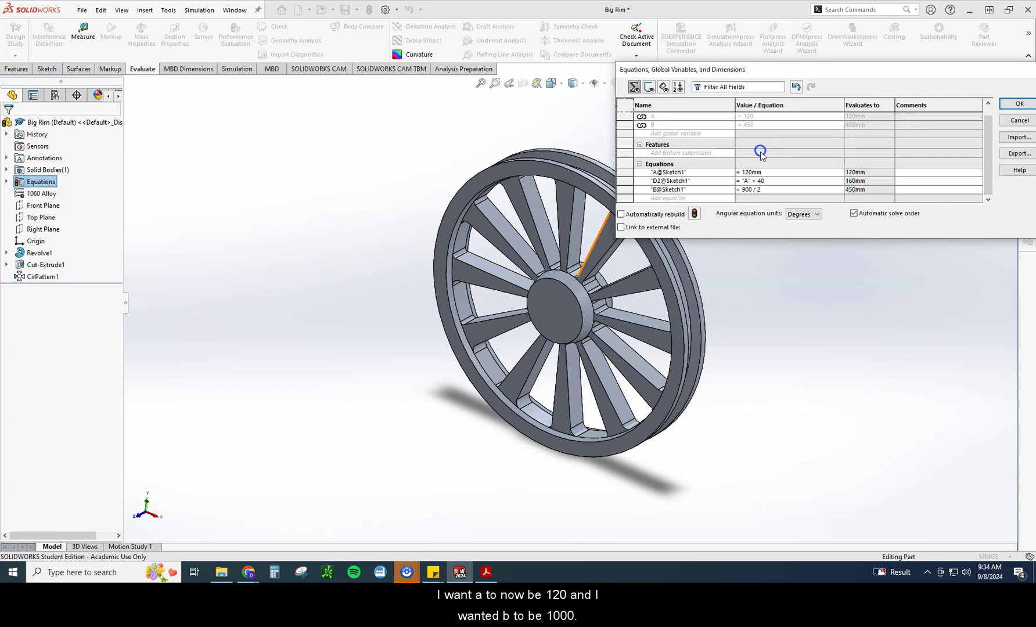
- Change B@Sketch1 to 1000 / 2 and apply the equations to rebuild the wheel
{"action": "double_click", "coordinate": [747, 190]}
{"action": "type", "text": "1000"}
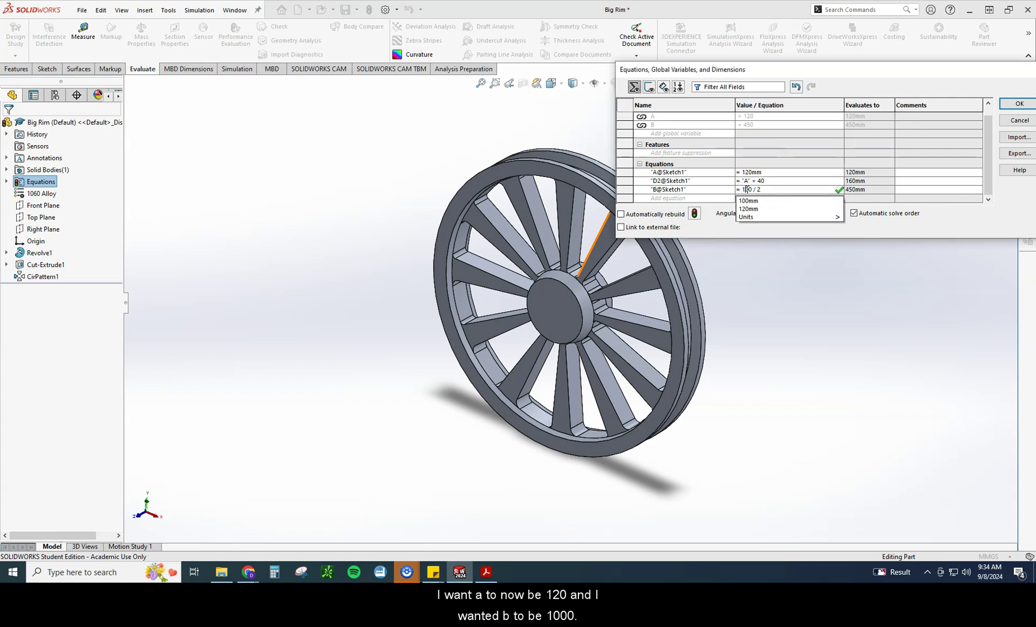
{"action": "left_click", "coordinate": [789, 155]}
{"action": "left_click", "coordinate": [749, 190]}
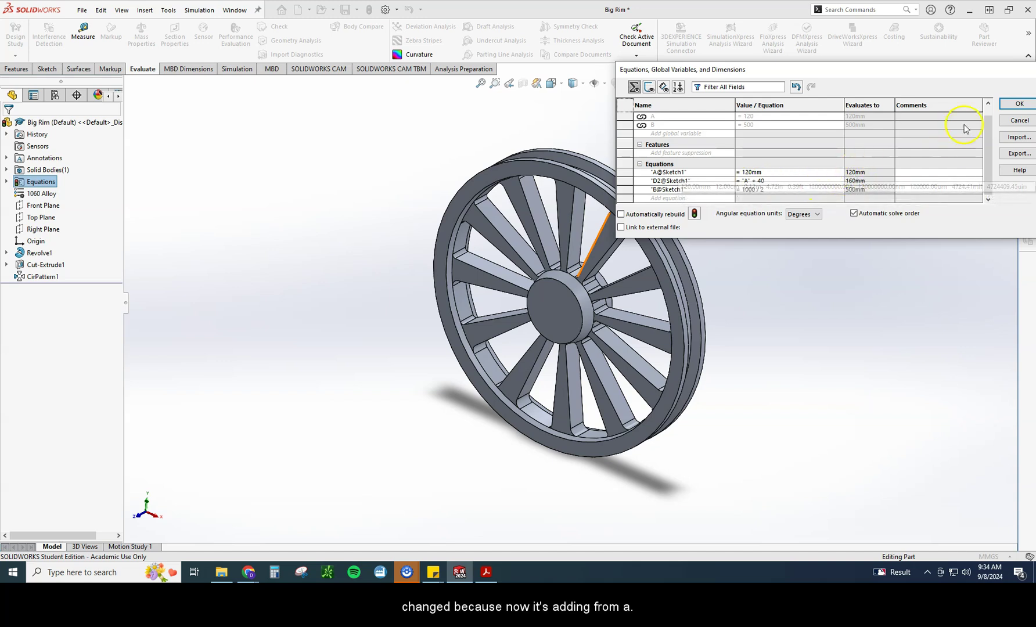
{"action": "left_click", "coordinate": [1019, 104]}
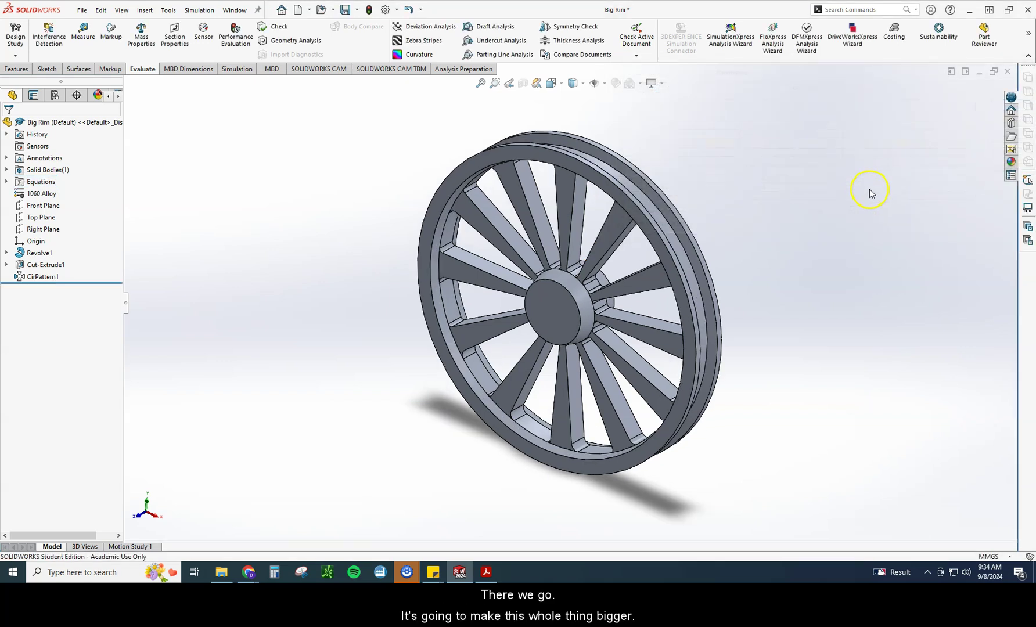